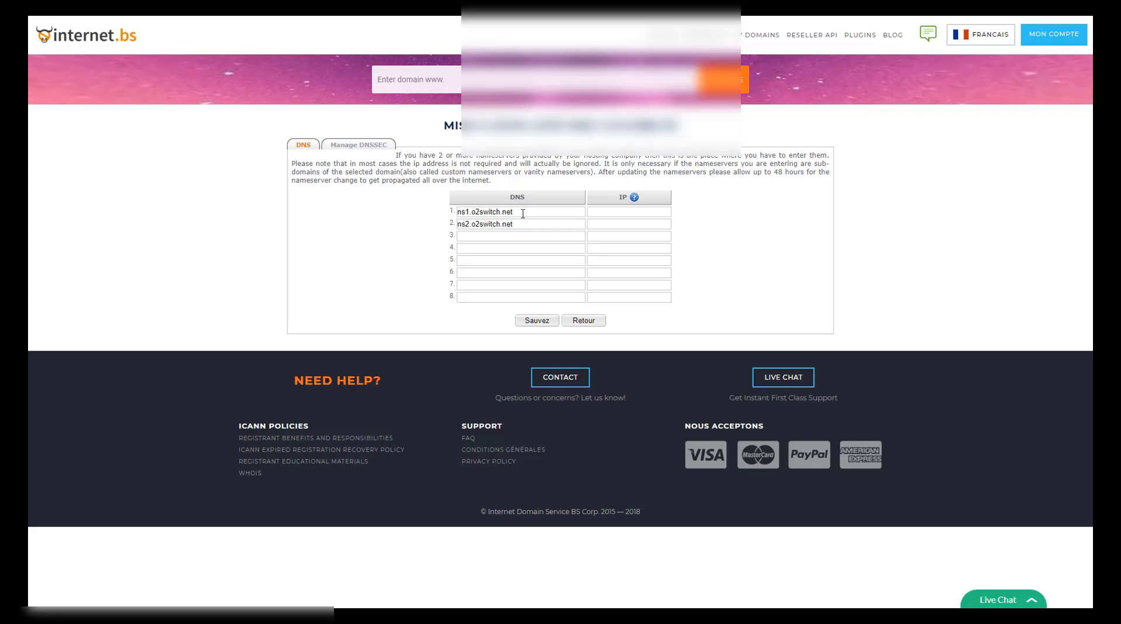
Set the domain's nameservers in internet.bs to ns1.o2switch.net and ns2.o2switch.net
{"action": "left_click_drag", "start_coordinate": [523, 214], "coordinate": [467, 216]}
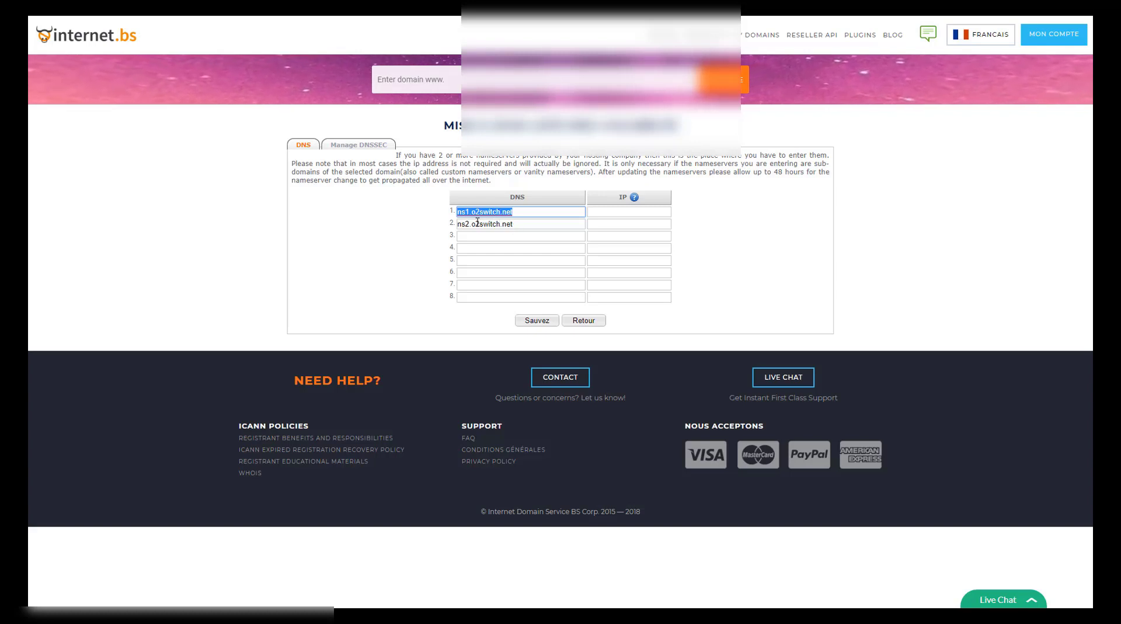
{"action": "left_click", "coordinate": [459, 225]}
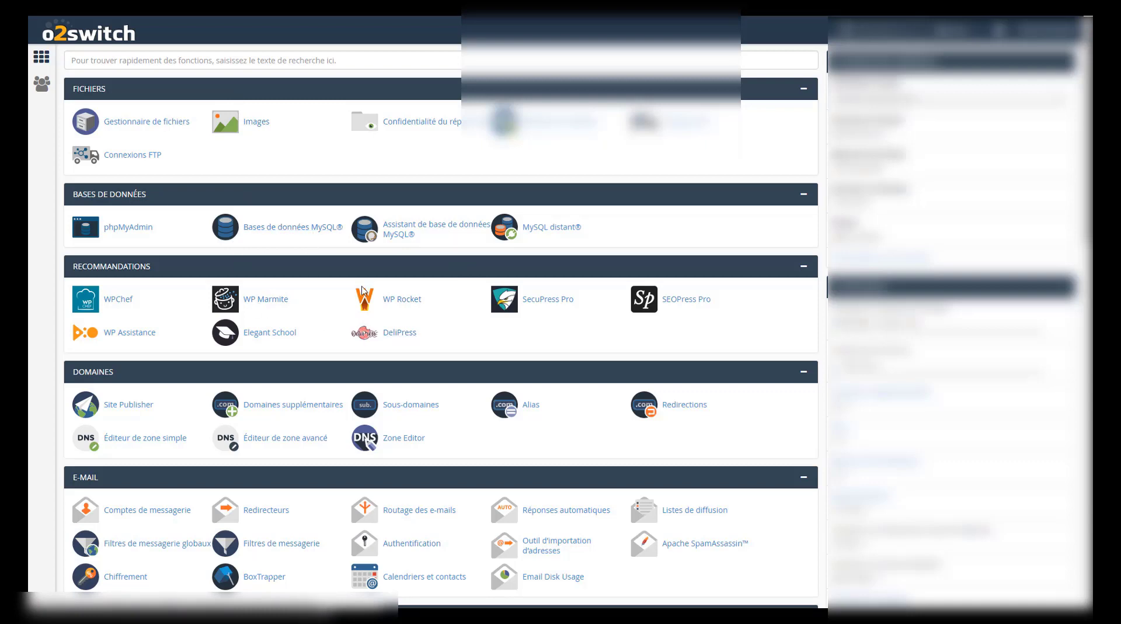
{"action": "scroll", "coordinate": [363, 292], "scroll_direction": "down", "scroll_amount": 2}
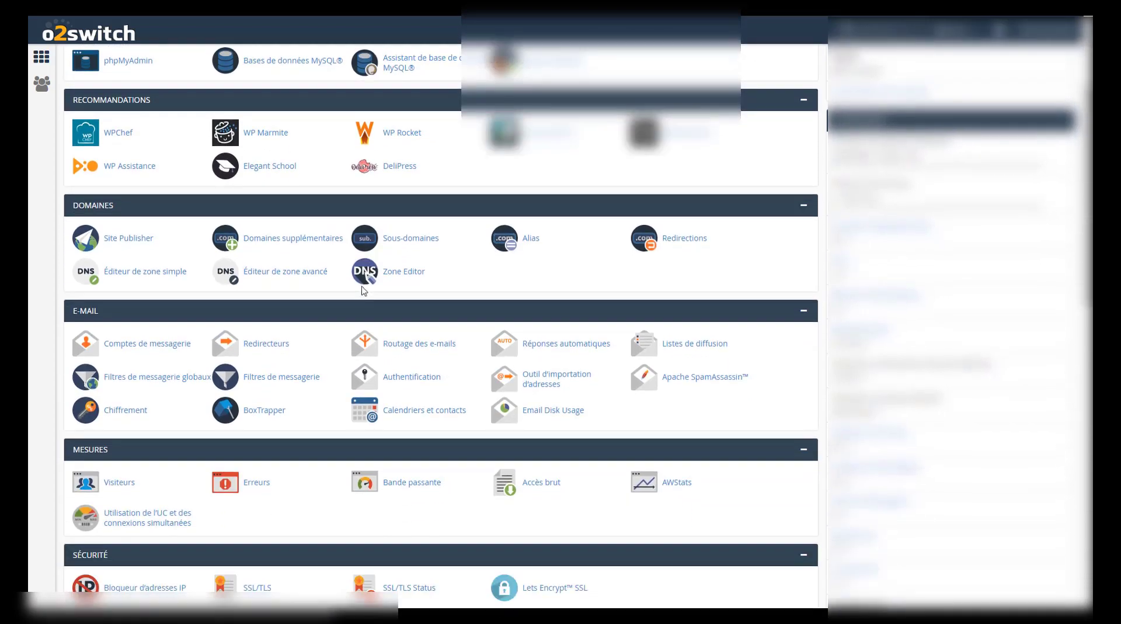
{"action": "scroll", "coordinate": [363, 292], "scroll_direction": "up", "scroll_amount": 3}
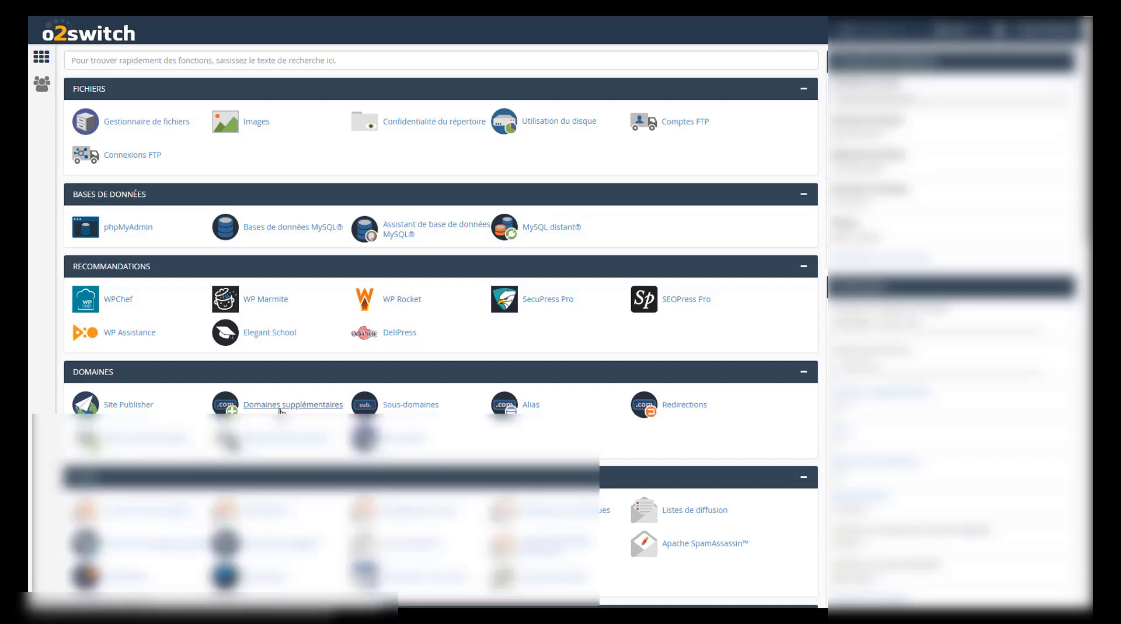
Add 'test' as an additional domain, letting the subdomain and document root auto-fill
{"action": "left_click", "coordinate": [280, 406]}
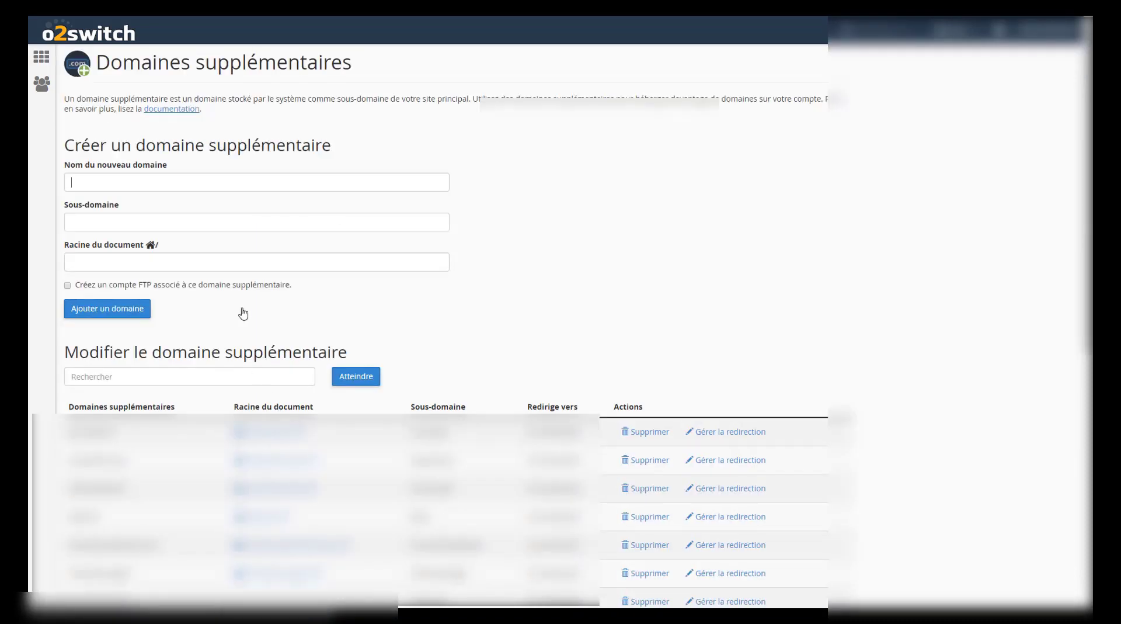
{"action": "left_click", "coordinate": [182, 187]}
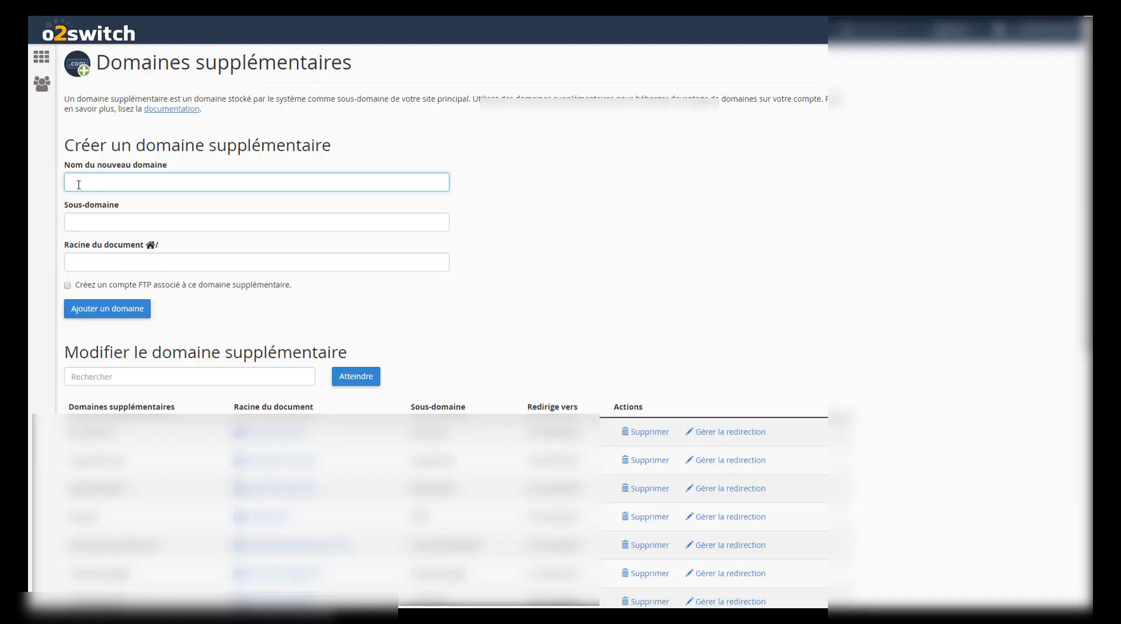
{"action": "type", "text": "test"}
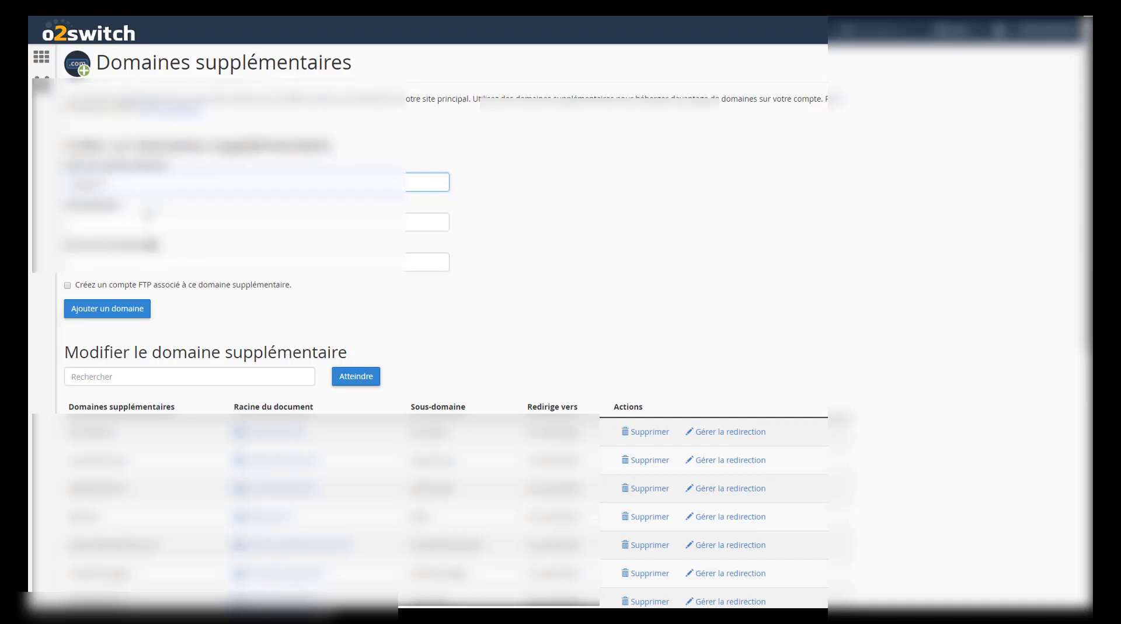
{"action": "left_click", "coordinate": [165, 224]}
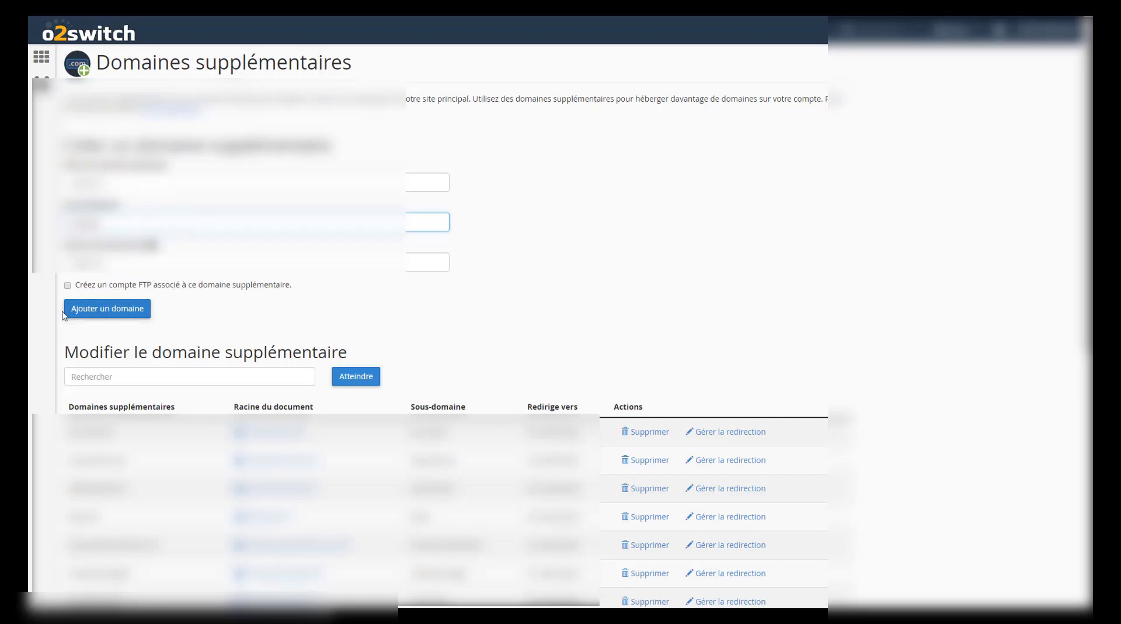
{"action": "left_click", "coordinate": [103, 316]}
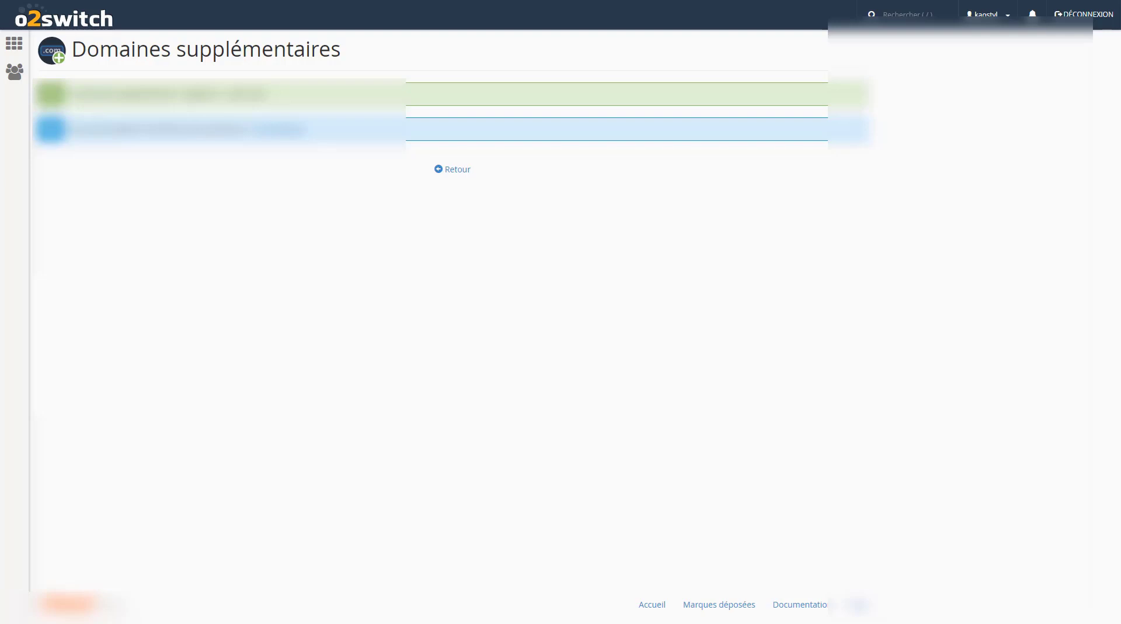
Leave the addon-domain confirmation and return to the cPanel home tool sections
{"action": "left_click", "coordinate": [462, 171]}
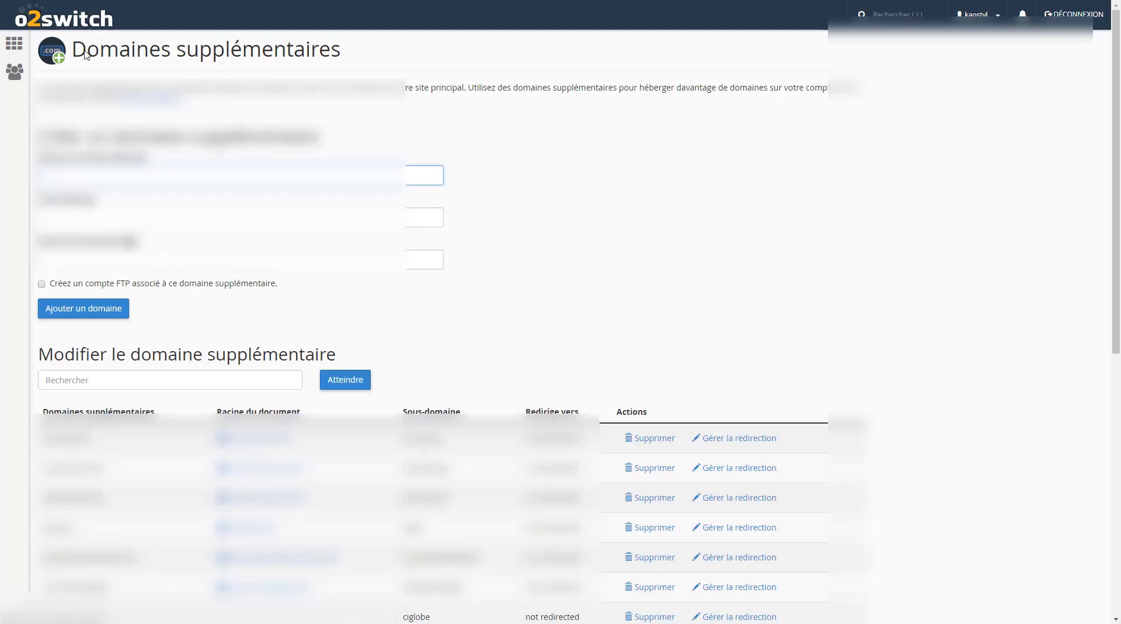
{"action": "left_click", "coordinate": [14, 48]}
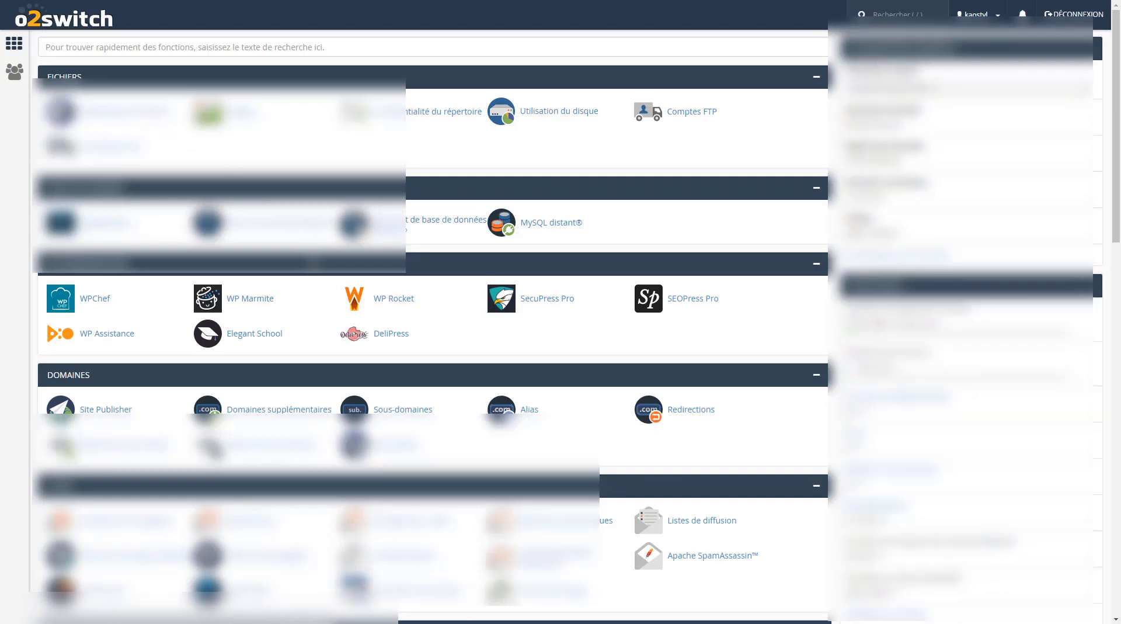
{"action": "scroll", "coordinate": [432, 321], "scroll_direction": "down", "scroll_amount": 1}
{"action": "scroll", "coordinate": [314, 262], "scroll_direction": "down", "scroll_amount": 3}
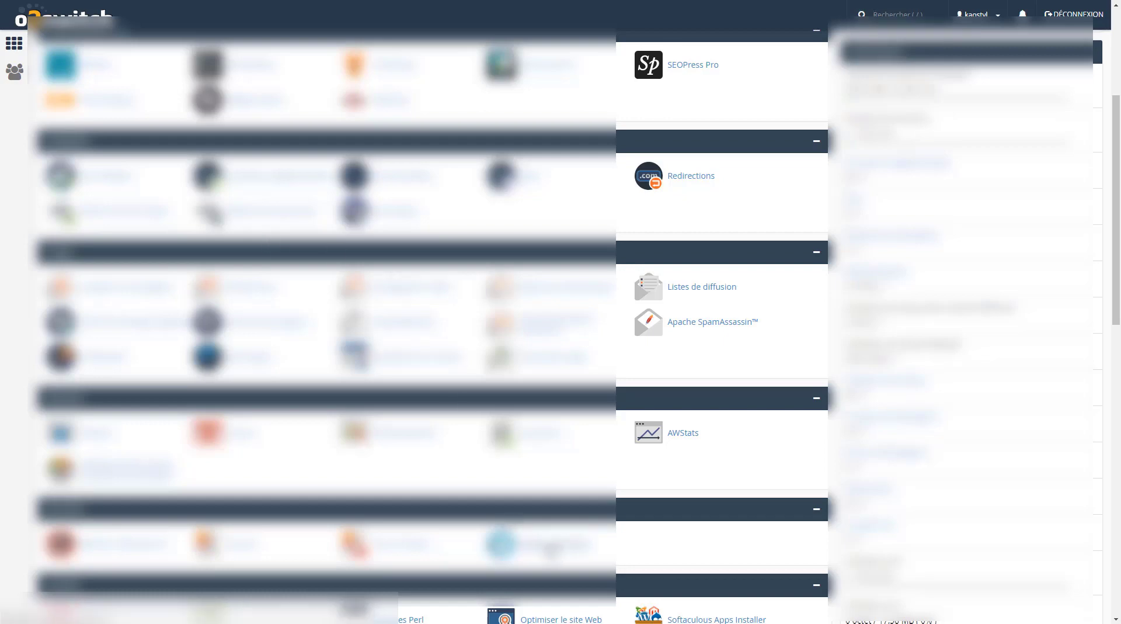
Generate a Let's Encrypt certificate for the added domain and return to the certificate list
{"action": "left_click", "coordinate": [551, 549]}
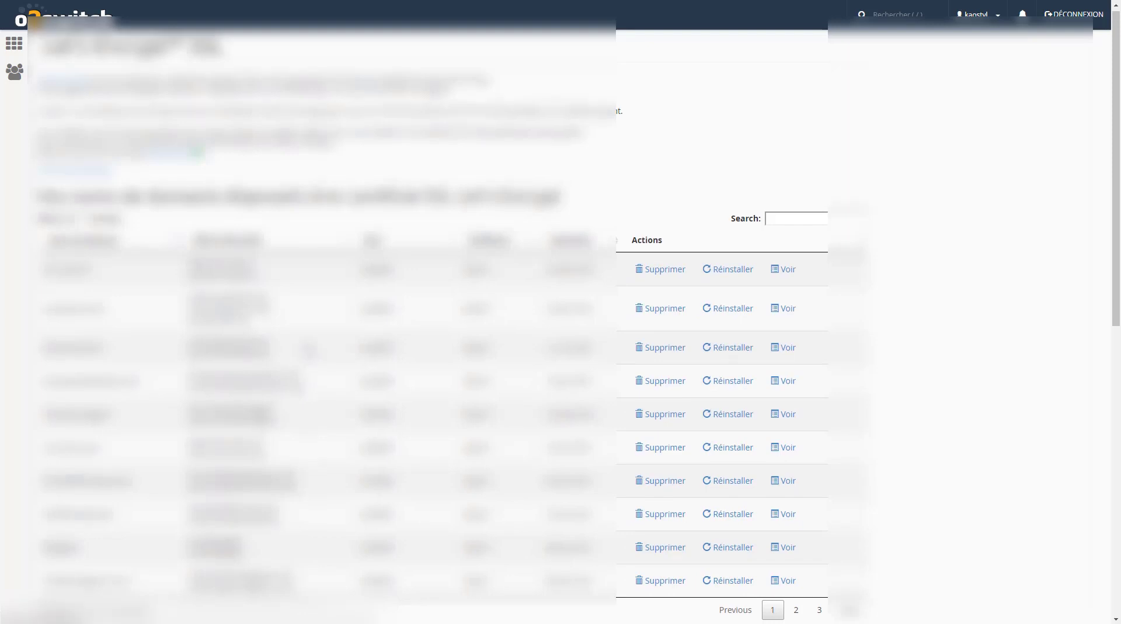
{"action": "scroll", "coordinate": [561, 321], "scroll_direction": "down", "scroll_amount": 10}
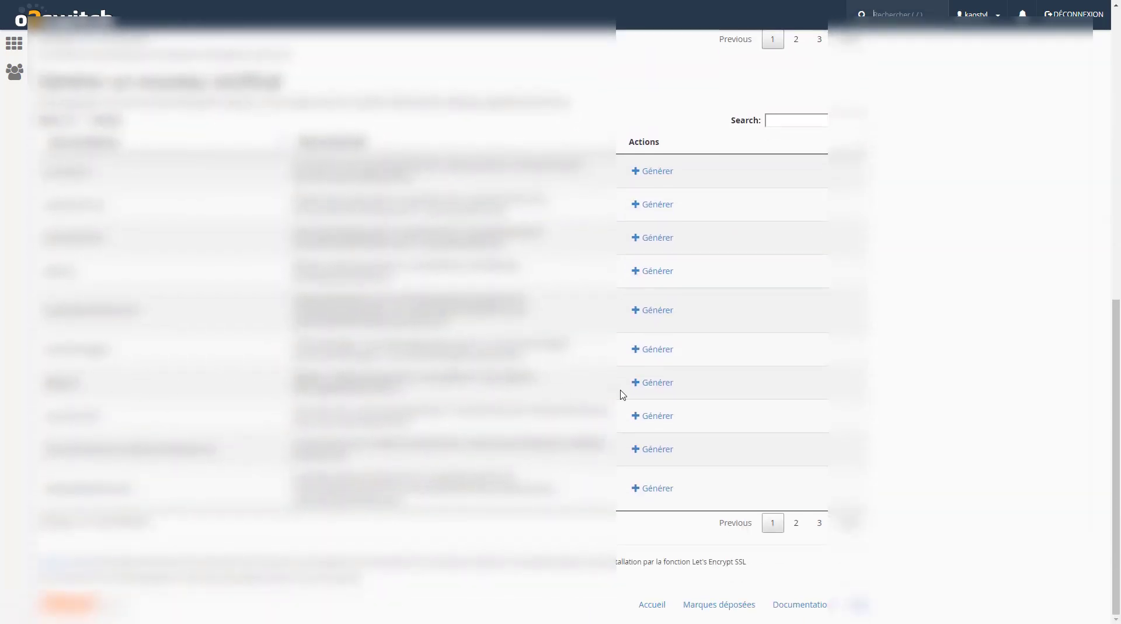
{"action": "left_click", "coordinate": [653, 383]}
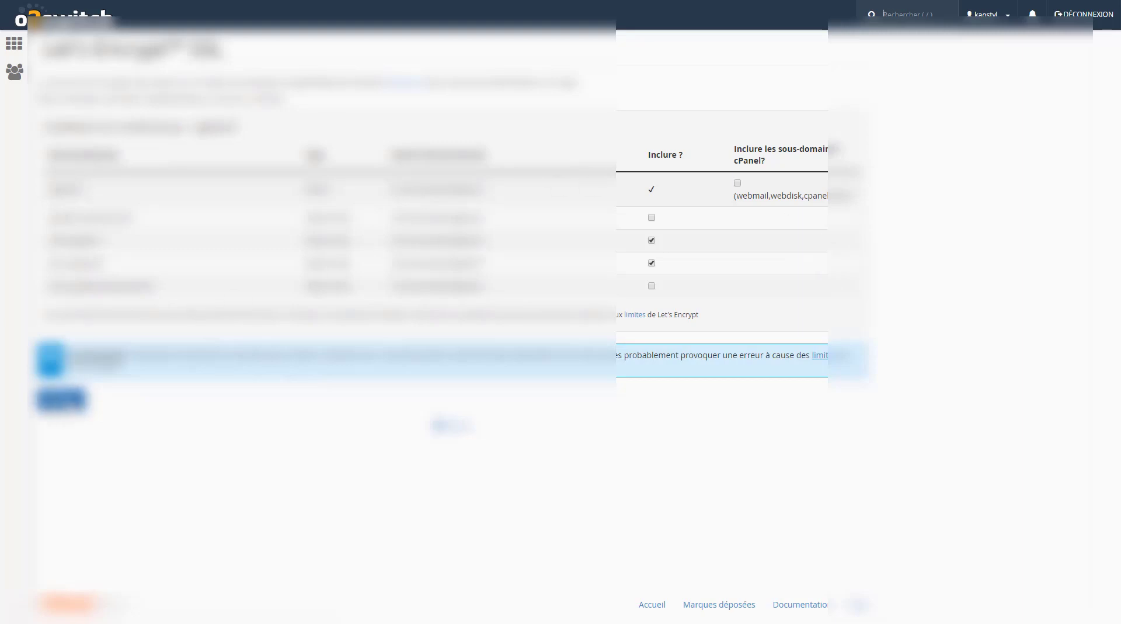
{"action": "left_click", "coordinate": [62, 398]}
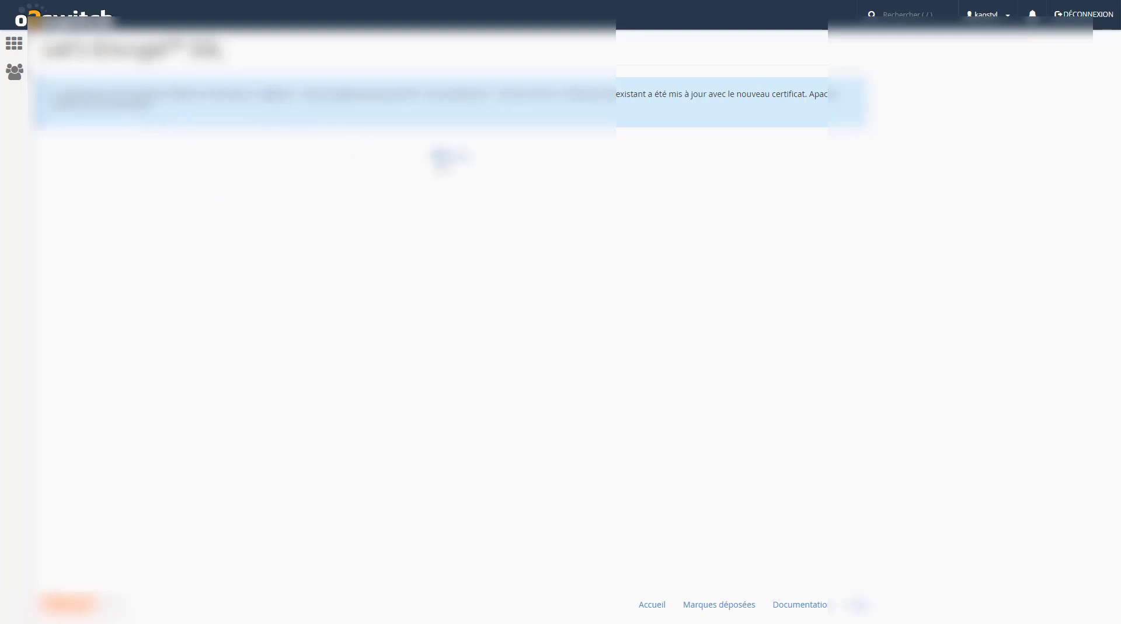
{"action": "left_click", "coordinate": [68, 602]}
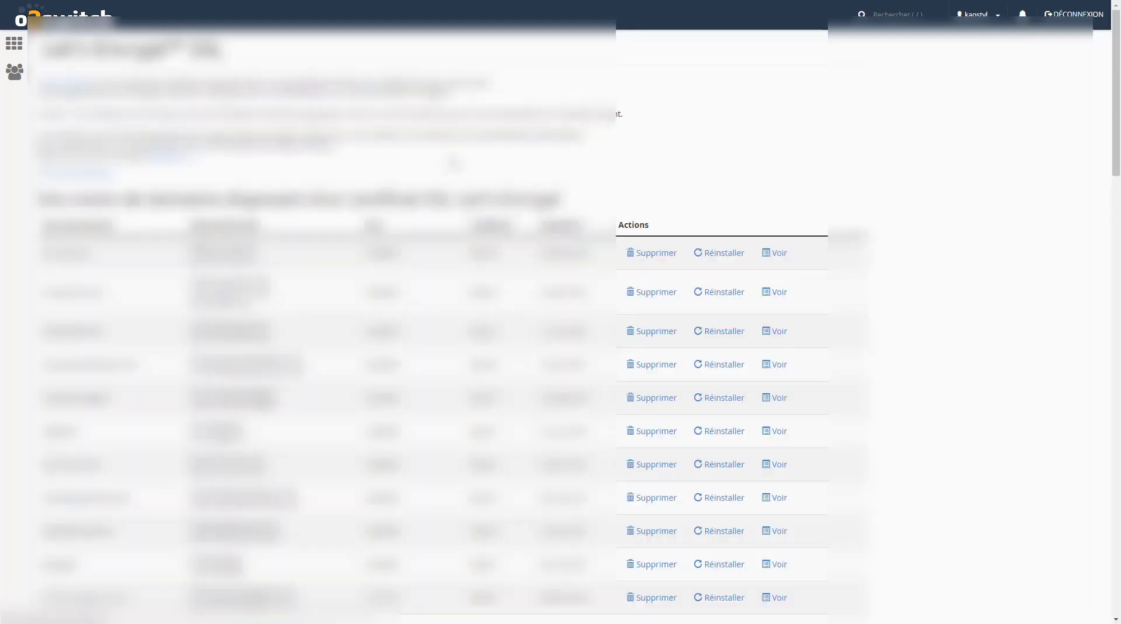
From the cPanel home, open the WordPress script in Softaculous Apps Installer
{"action": "left_click", "coordinate": [13, 47]}
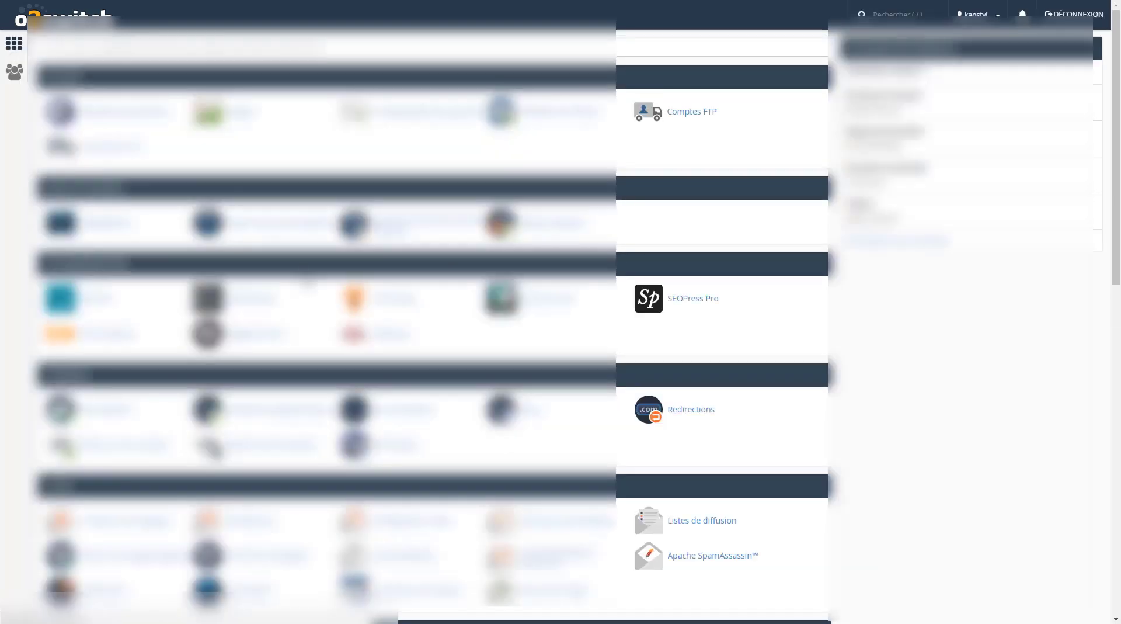
{"action": "scroll", "coordinate": [307, 282], "scroll_direction": "down", "scroll_amount": 7}
{"action": "scroll", "coordinate": [308, 283], "scroll_direction": "down", "scroll_amount": 9}
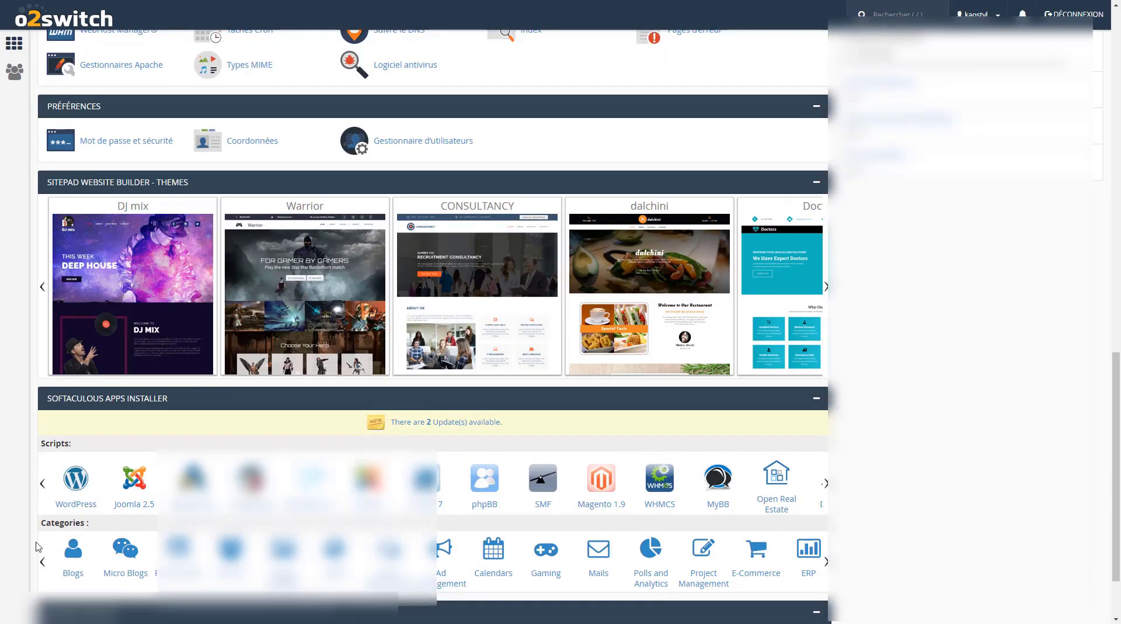
{"action": "left_click", "coordinate": [73, 488]}
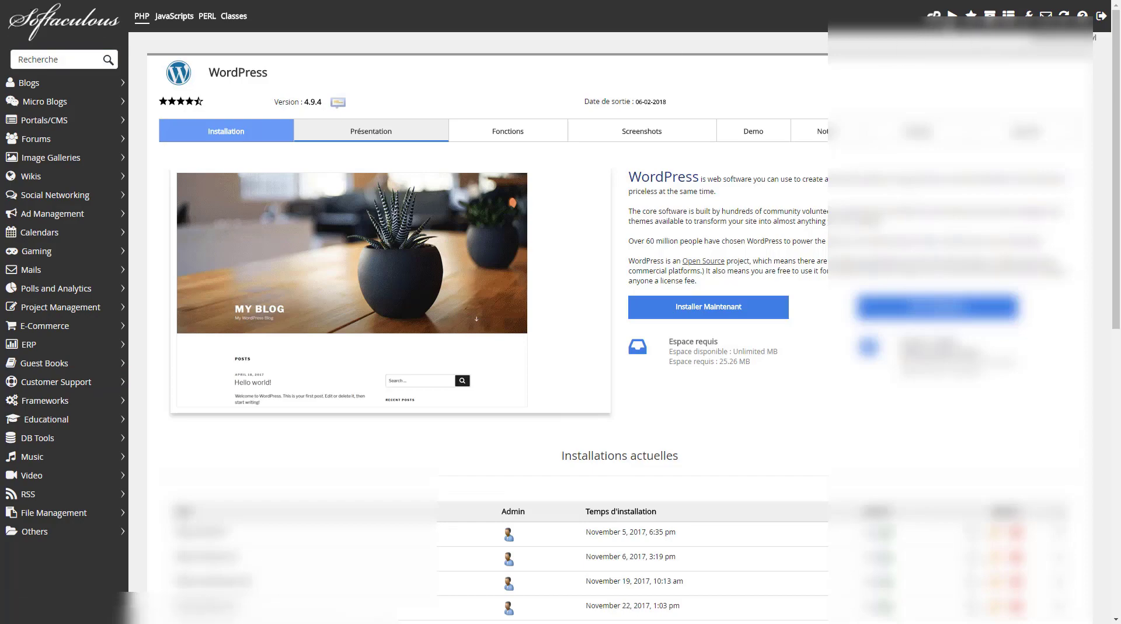
{"action": "left_click", "coordinate": [933, 18]}
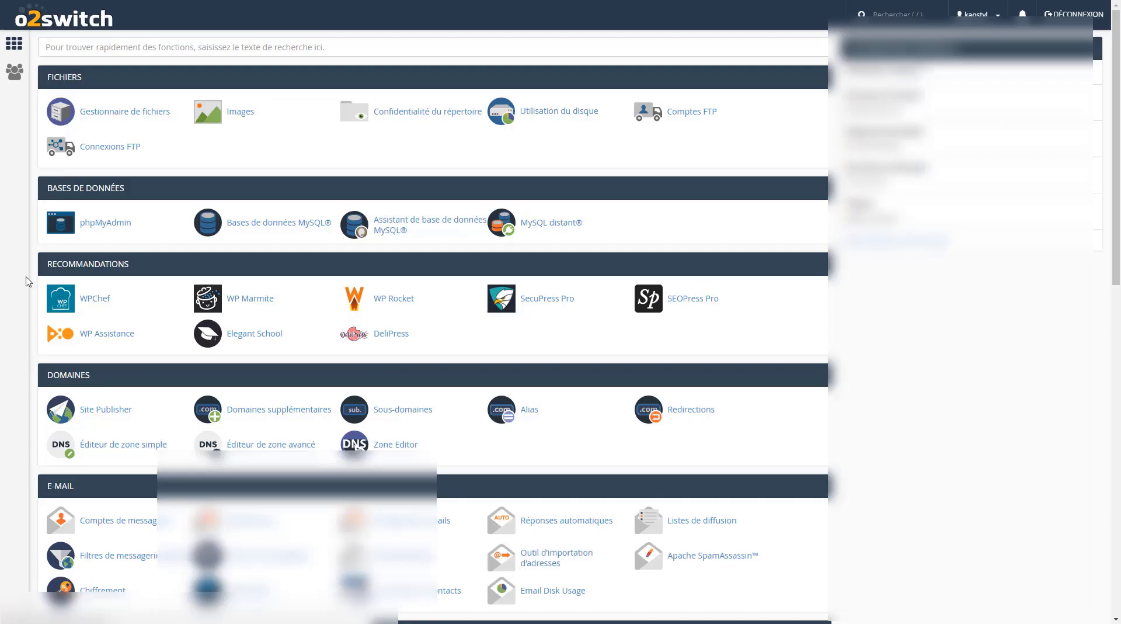
{"action": "scroll", "coordinate": [27, 281], "scroll_direction": "down", "scroll_amount": 9}
{"action": "scroll", "coordinate": [26, 281], "scroll_direction": "down", "scroll_amount": 4}
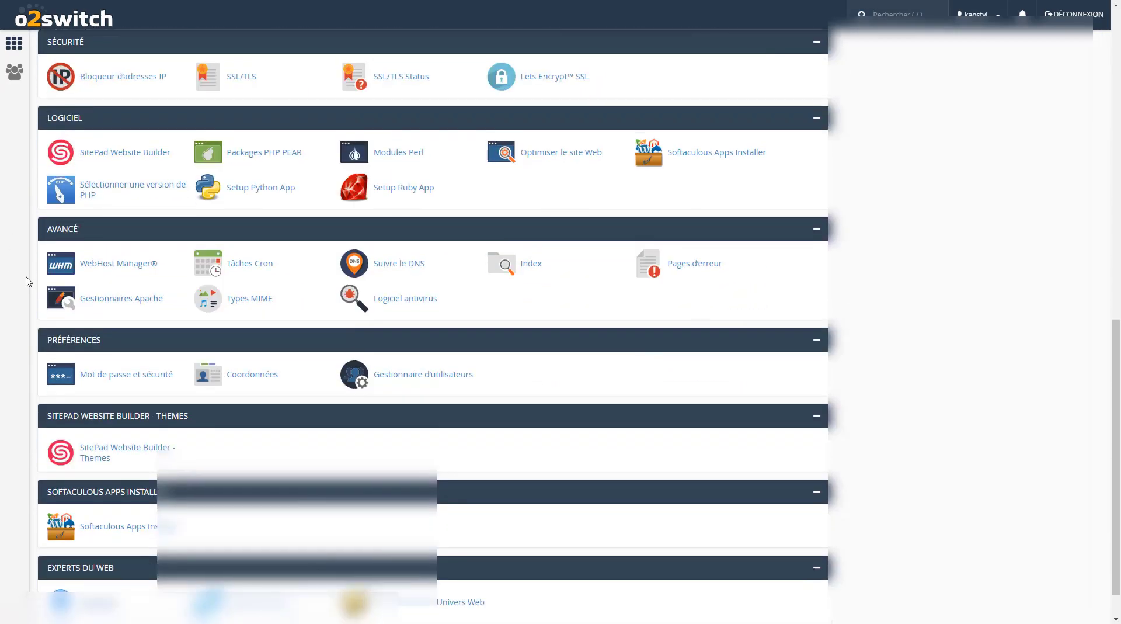
{"action": "scroll", "coordinate": [26, 257], "scroll_direction": "down", "scroll_amount": 5}
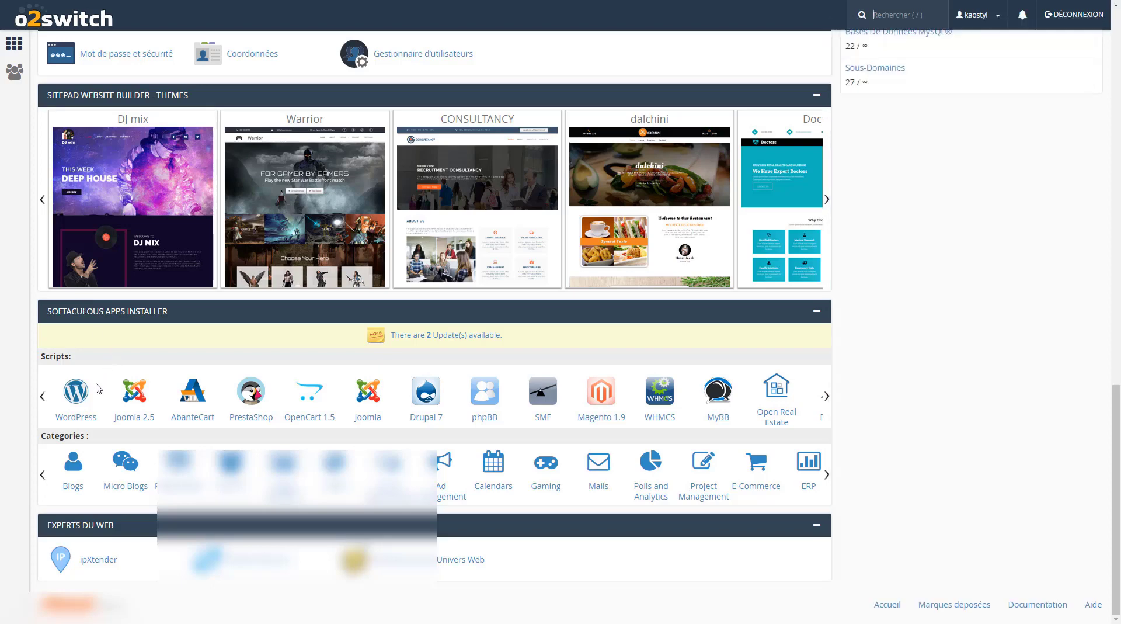
{"action": "left_click", "coordinate": [77, 410]}
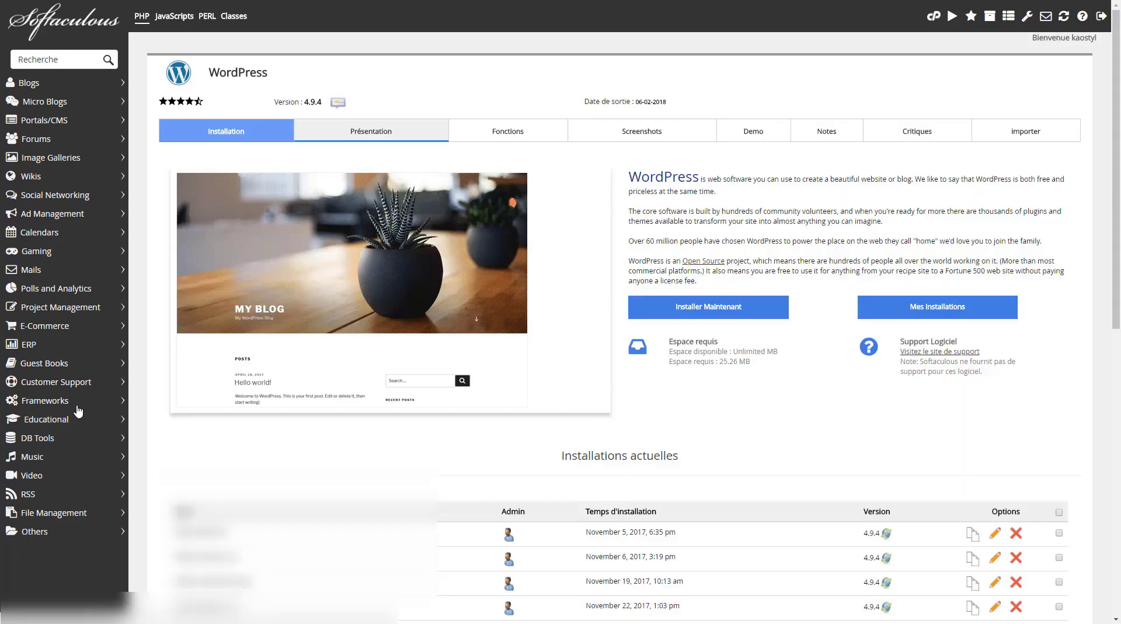
Start a new WordPress installation, choosing the protocol and the target domain
{"action": "left_click", "coordinate": [700, 312]}
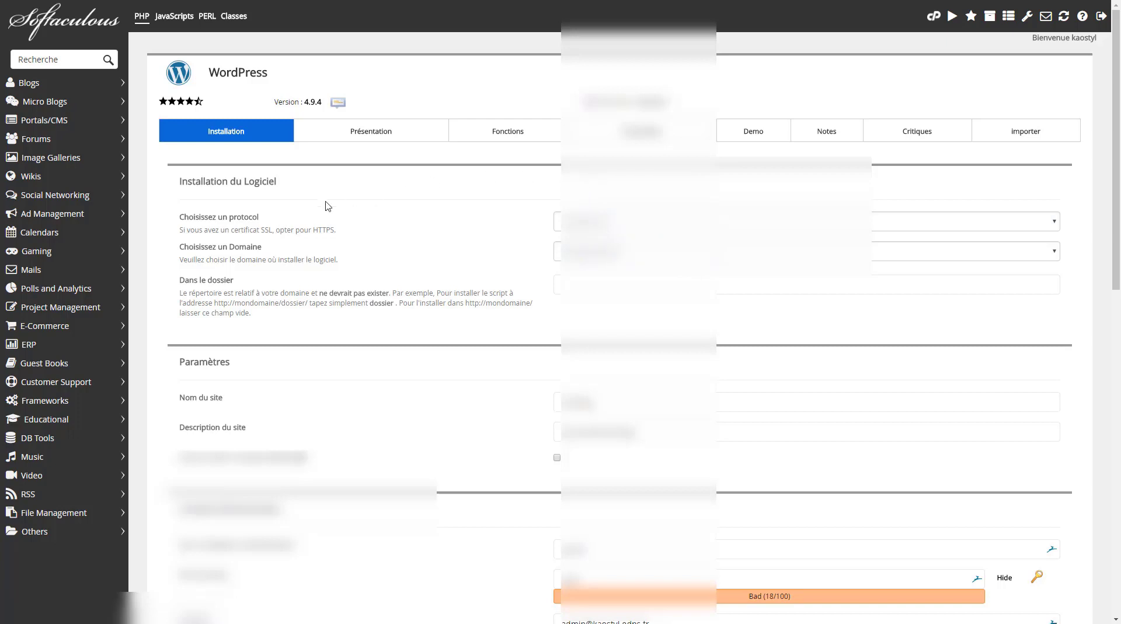
{"action": "left_click", "coordinate": [395, 220]}
{"action": "key", "text": "alt+Down"}
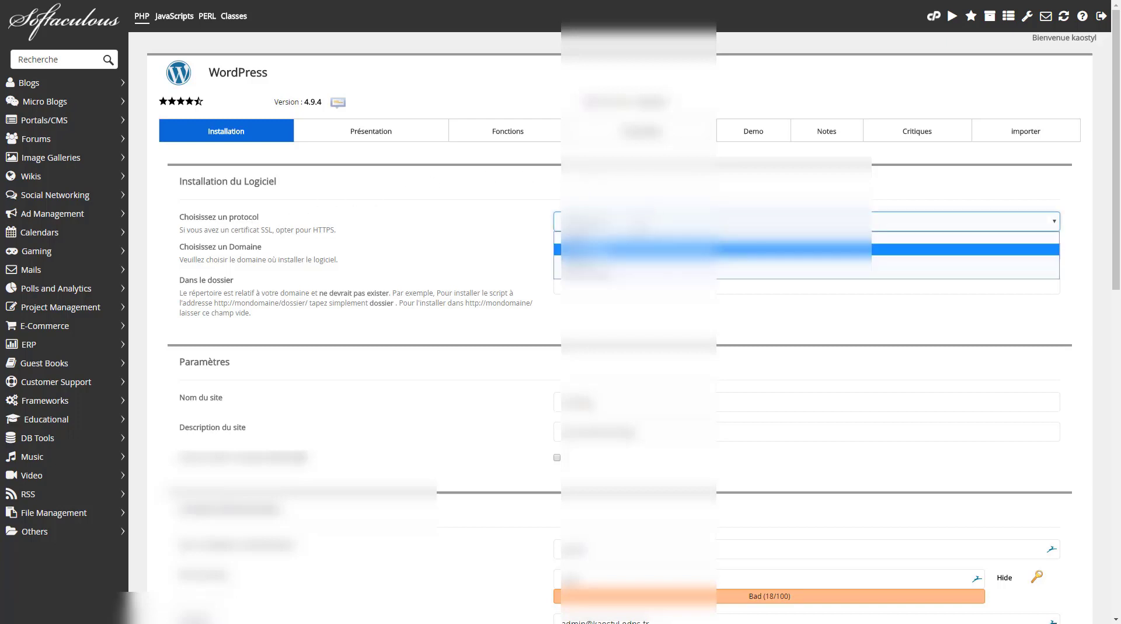
{"action": "key", "text": "Down"}
{"action": "key", "text": "Down"}
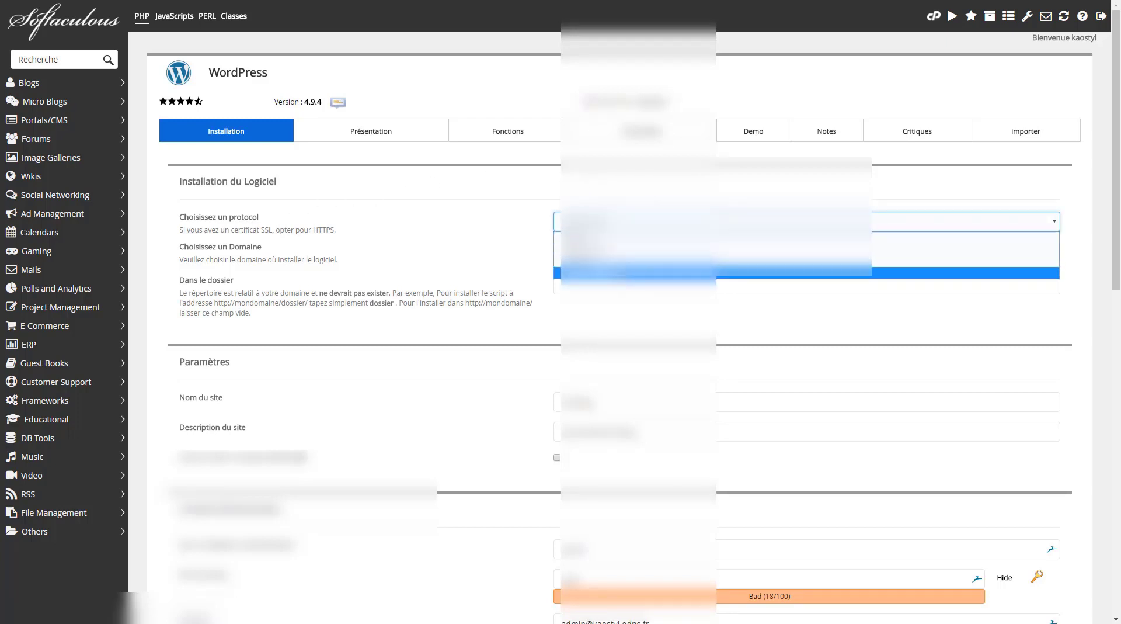
{"action": "key", "text": "Return"}
{"action": "key", "text": "Tab"}
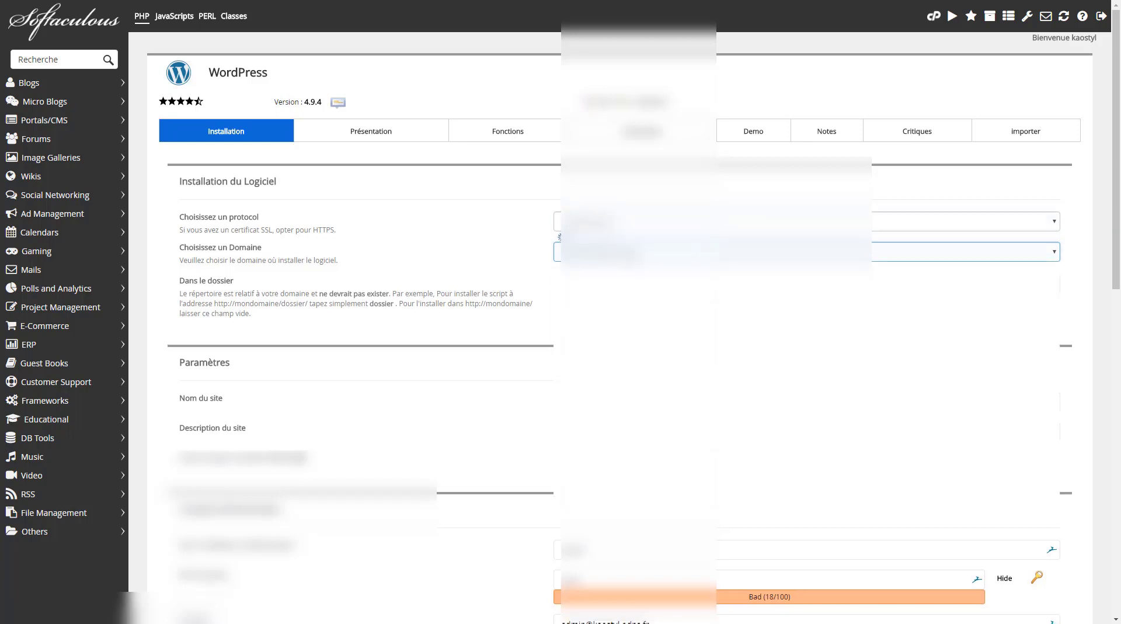
{"action": "key", "text": "alt+Down"}
{"action": "key", "text": "Down"}
{"action": "key", "text": "Down"}
{"action": "key", "text": "Down"}
{"action": "key", "text": "Down"}
{"action": "key", "text": "Down"}
{"action": "key", "text": "Down"}
{"action": "key", "text": "Down"}
{"action": "key", "text": "Down"}
{"action": "key", "text": "Down"}
{"action": "key", "text": "Down"}
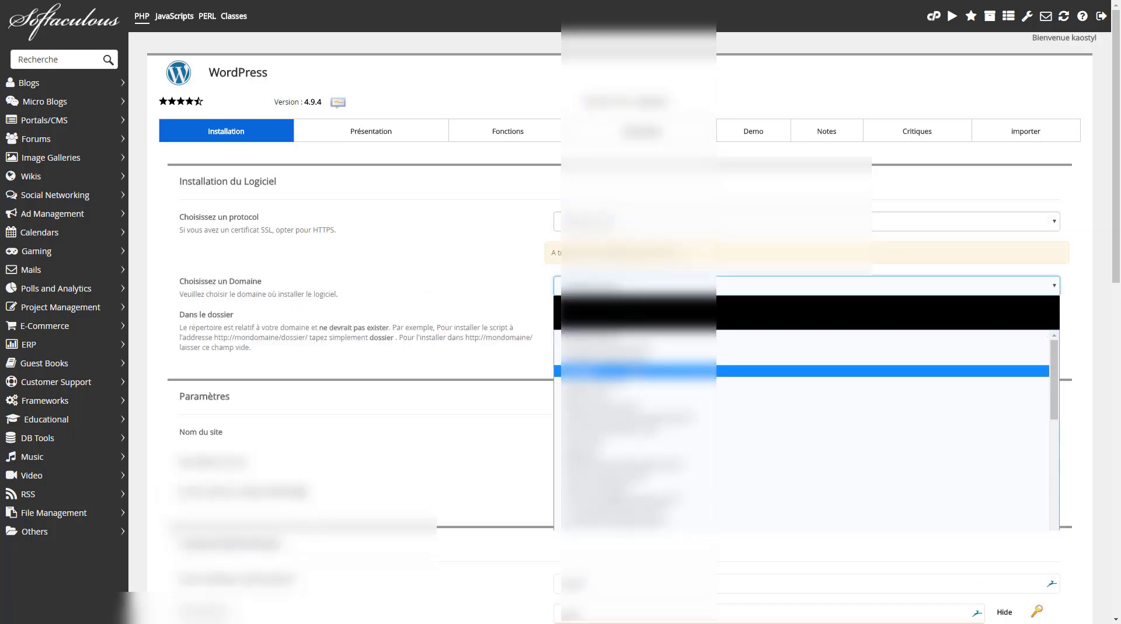
{"action": "key", "text": "Return"}
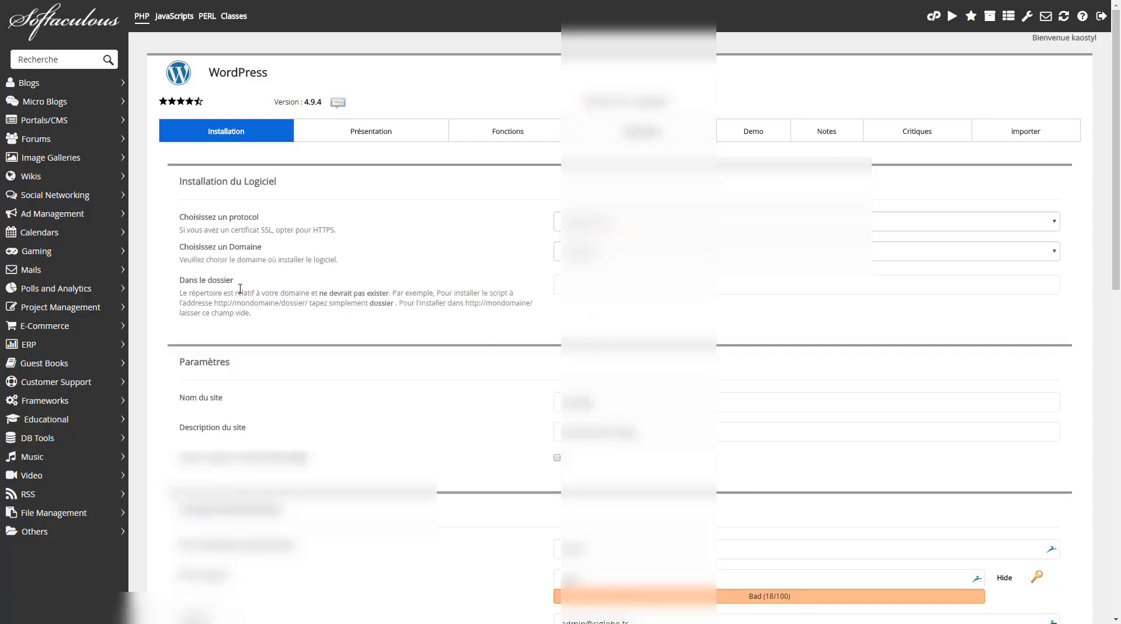
Leave the installation folder empty and review the site name and description fields
{"action": "left_click", "coordinate": [598, 281]}
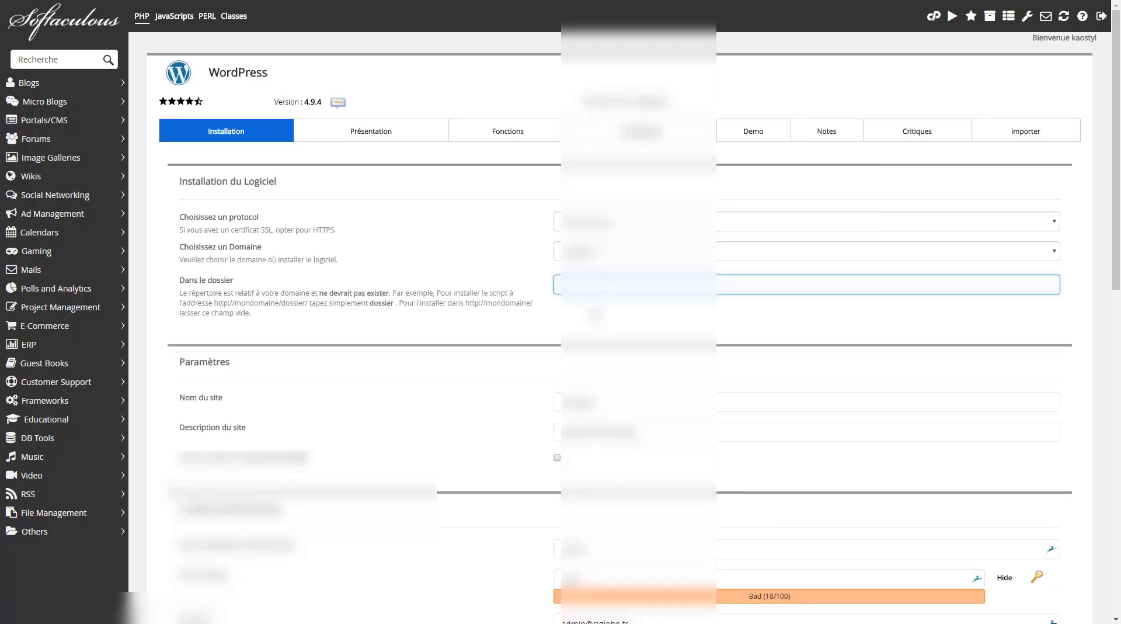
{"action": "scroll", "coordinate": [601, 327], "scroll_direction": "down", "scroll_amount": 2}
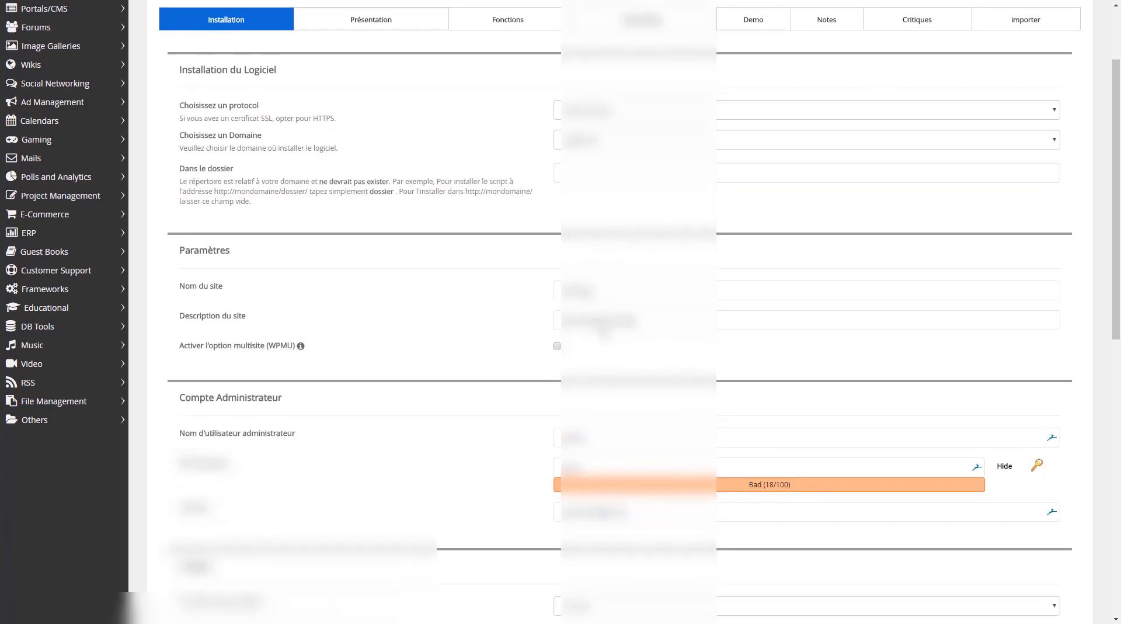
{"action": "left_click", "coordinate": [601, 286]}
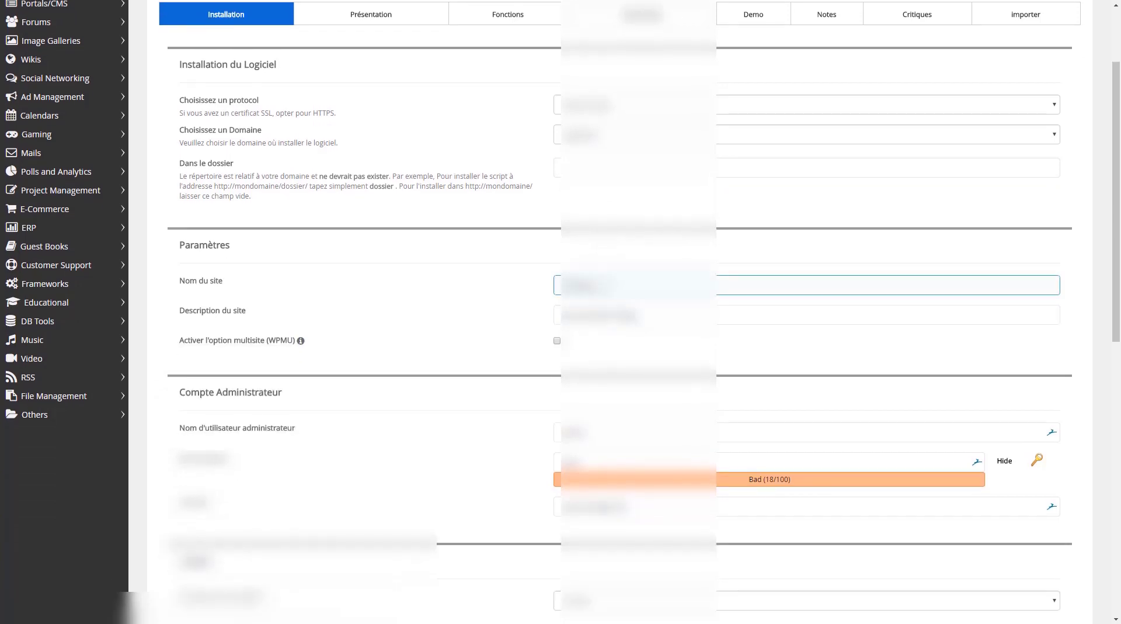
{"action": "left_click_drag", "start_coordinate": [590, 281], "coordinate": [526, 280]}
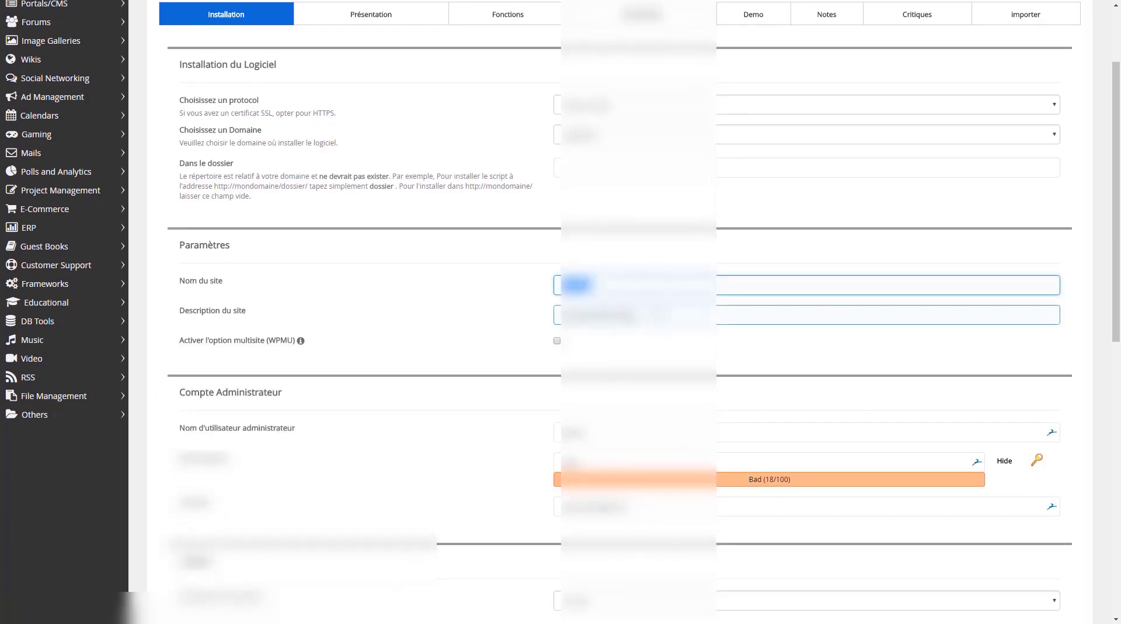
{"action": "left_click_drag", "start_coordinate": [636, 315], "coordinate": [535, 317]}
{"action": "left_click", "coordinate": [655, 356]}
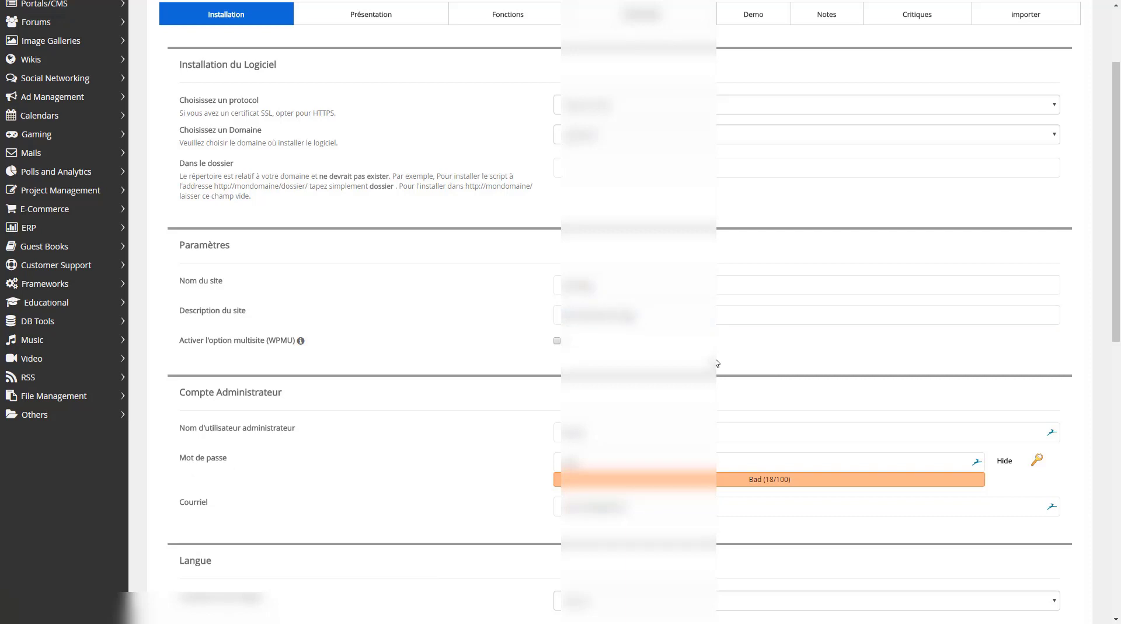
Replace the administrator username and generate a strong random admin password
{"action": "left_click", "coordinate": [598, 312]}
{"action": "left_click", "coordinate": [620, 284]}
{"action": "left_click", "coordinate": [639, 430]}
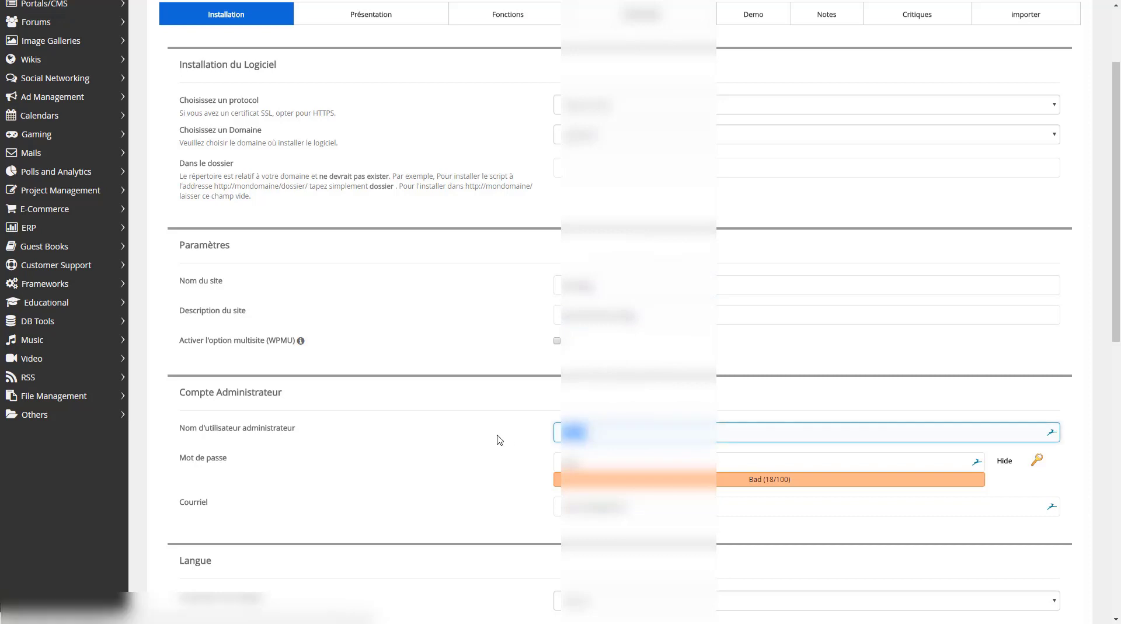
{"action": "key", "text": "Down"}
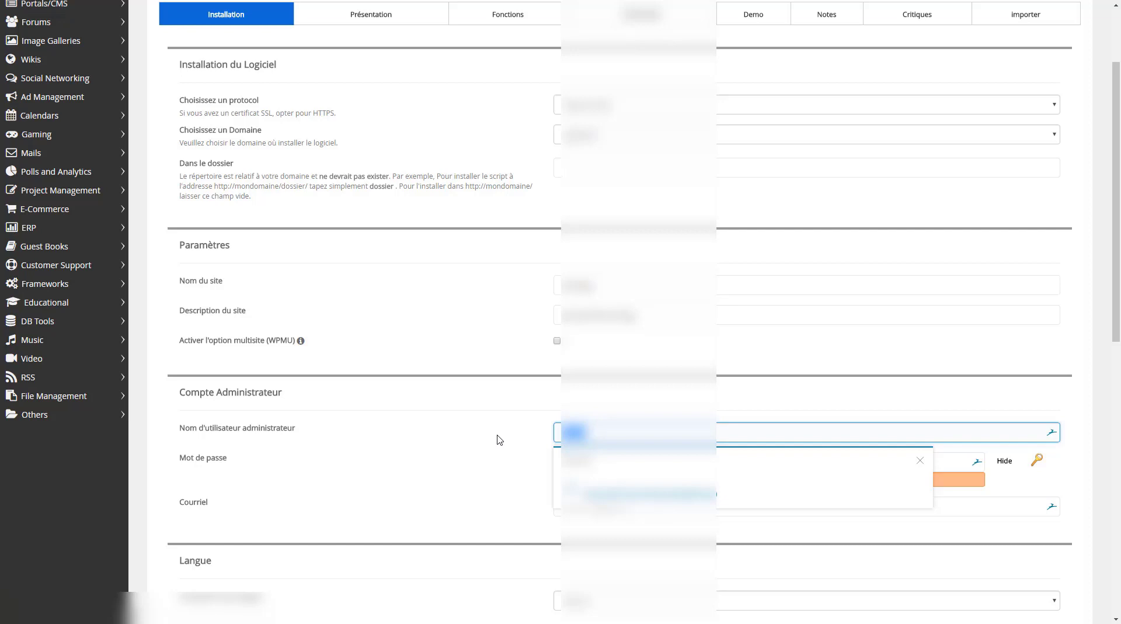
{"action": "key", "text": "BackSpace"}
{"action": "type", "text": "ad"}
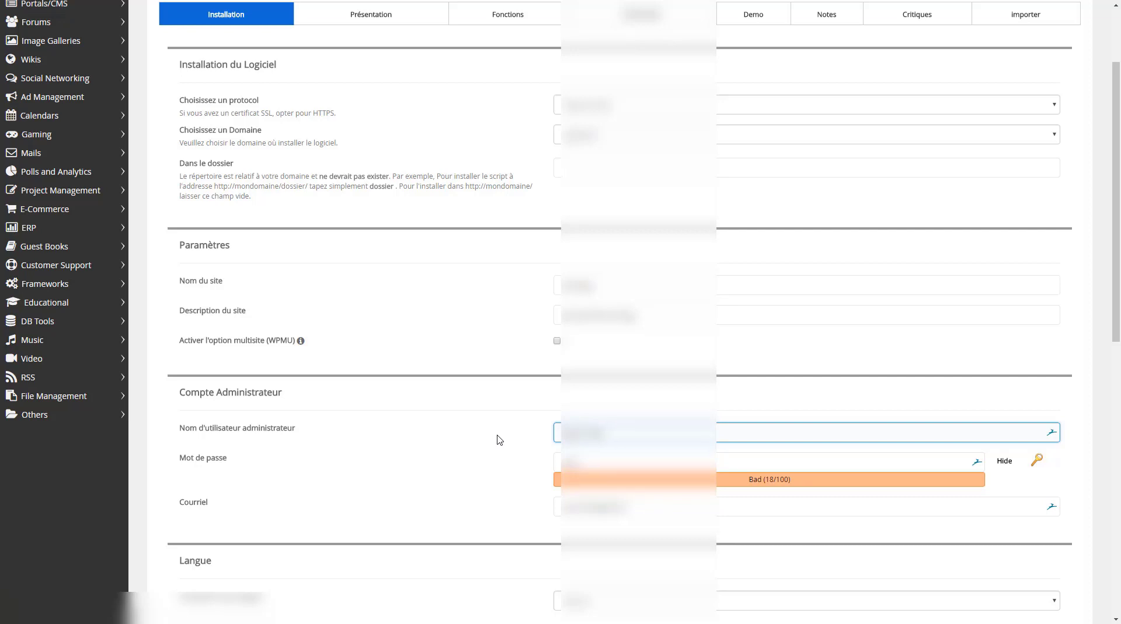
{"action": "left_click", "coordinate": [1038, 460]}
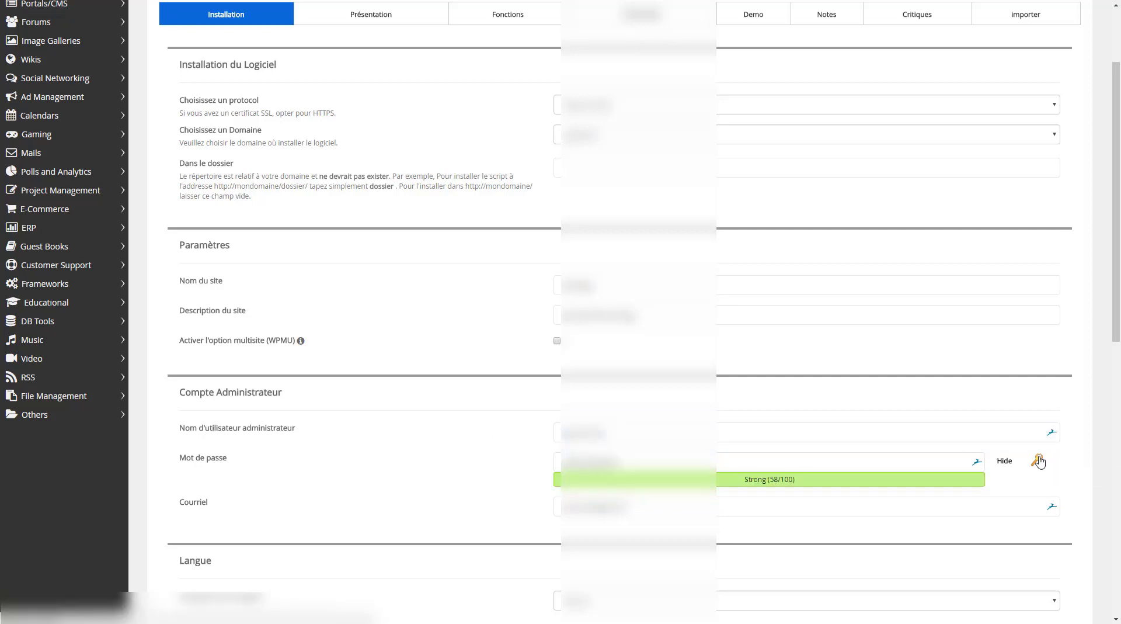
Correct the administrator e-mail address so it ends in 'com'
{"action": "double_click", "coordinate": [564, 506]}
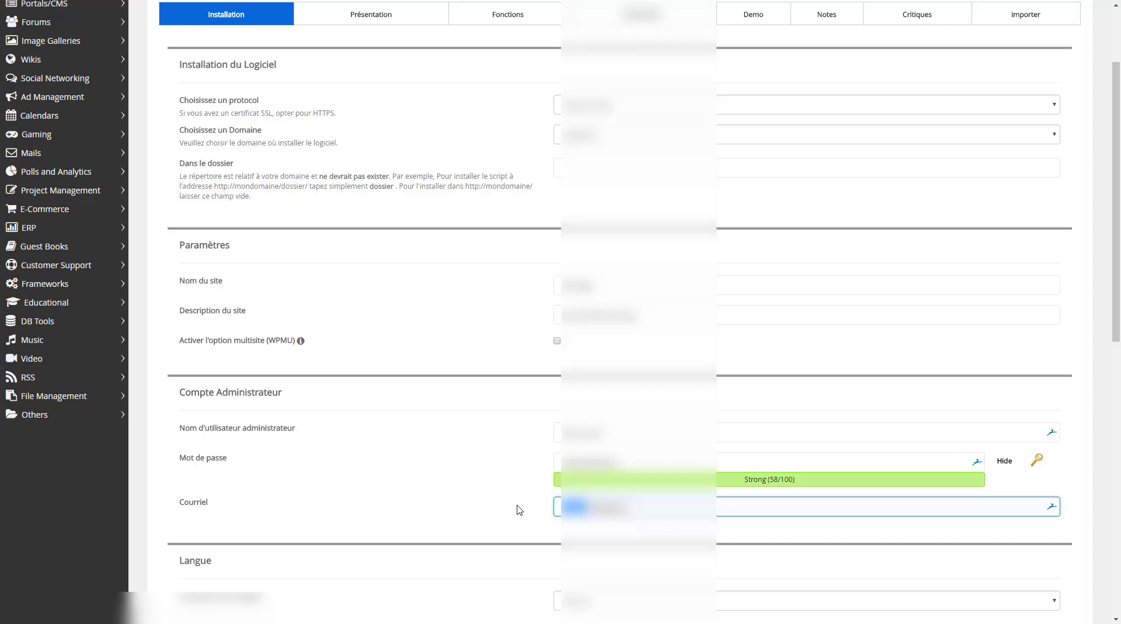
{"action": "key", "text": "ctrl+v"}
{"action": "key", "text": "BackSpace"}
{"action": "key", "text": "BackSpace"}
{"action": "key", "text": "BackSpace"}
{"action": "key", "text": "BackSpace"}
{"action": "key", "text": "BackSpace"}
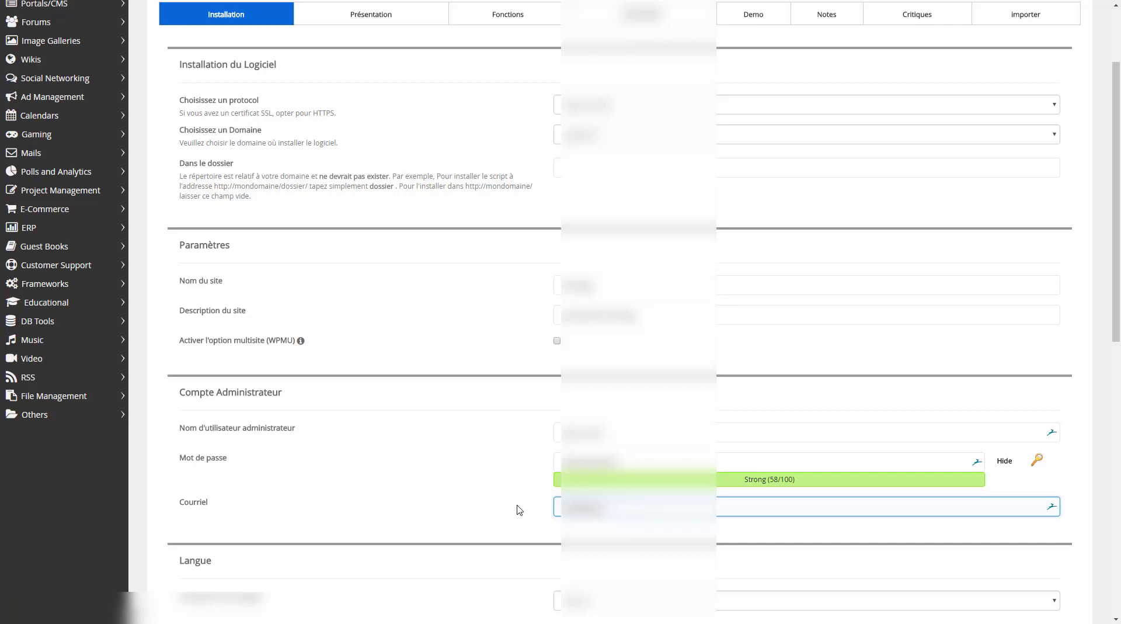
{"action": "type", "text": "com"}
{"action": "scroll", "coordinate": [536, 495], "scroll_direction": "down", "scroll_amount": 2}
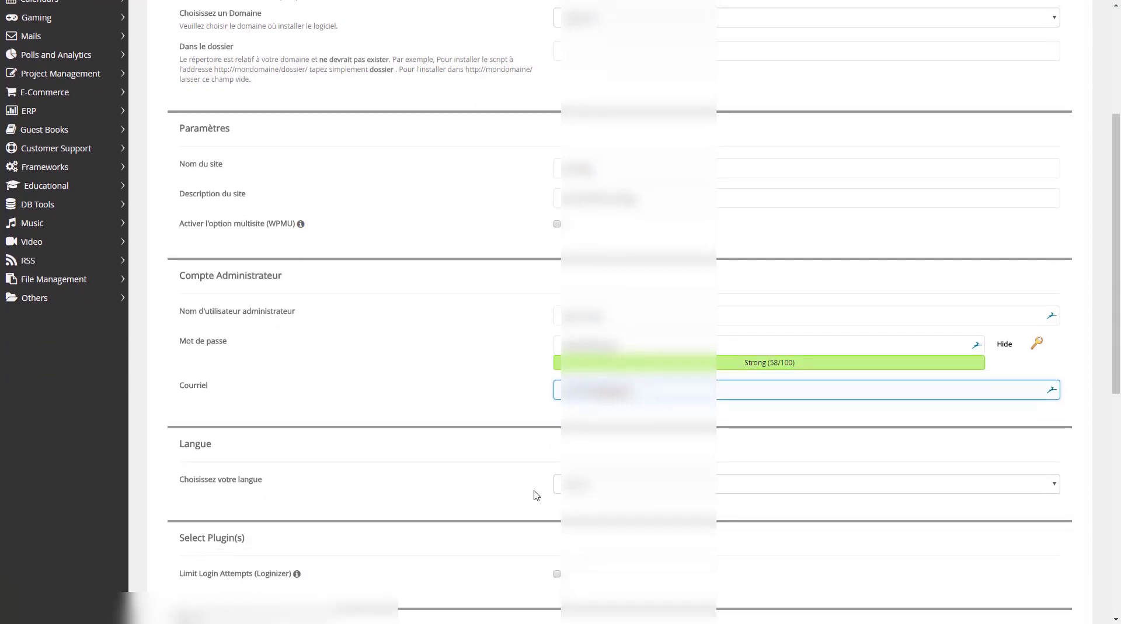
{"action": "scroll", "coordinate": [536, 495], "scroll_direction": "down", "scroll_amount": 1}
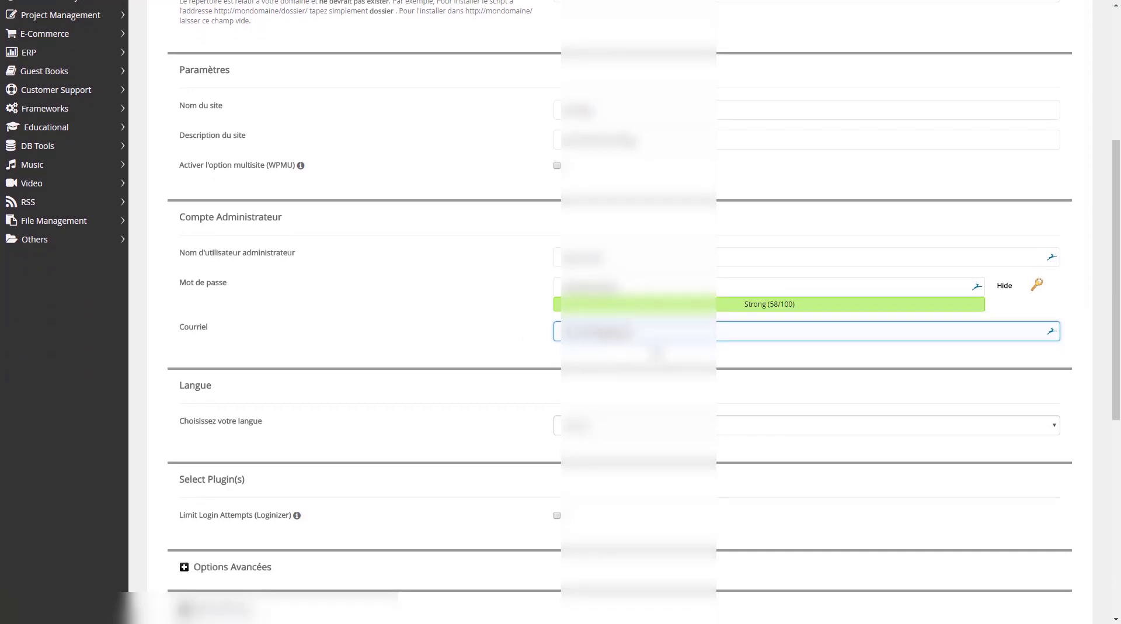
{"action": "scroll", "coordinate": [511, 402], "scroll_direction": "down", "scroll_amount": 2}
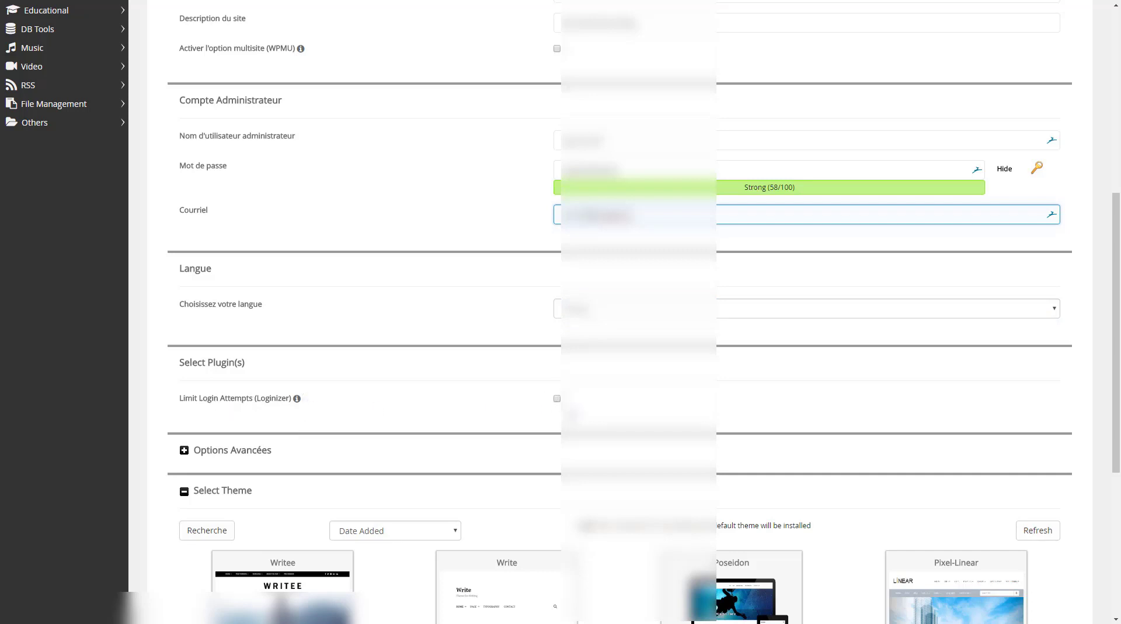
Enable Loginizer and automatic WordPress upgrades in advanced options, then run the installation
{"action": "left_click", "coordinate": [556, 399]}
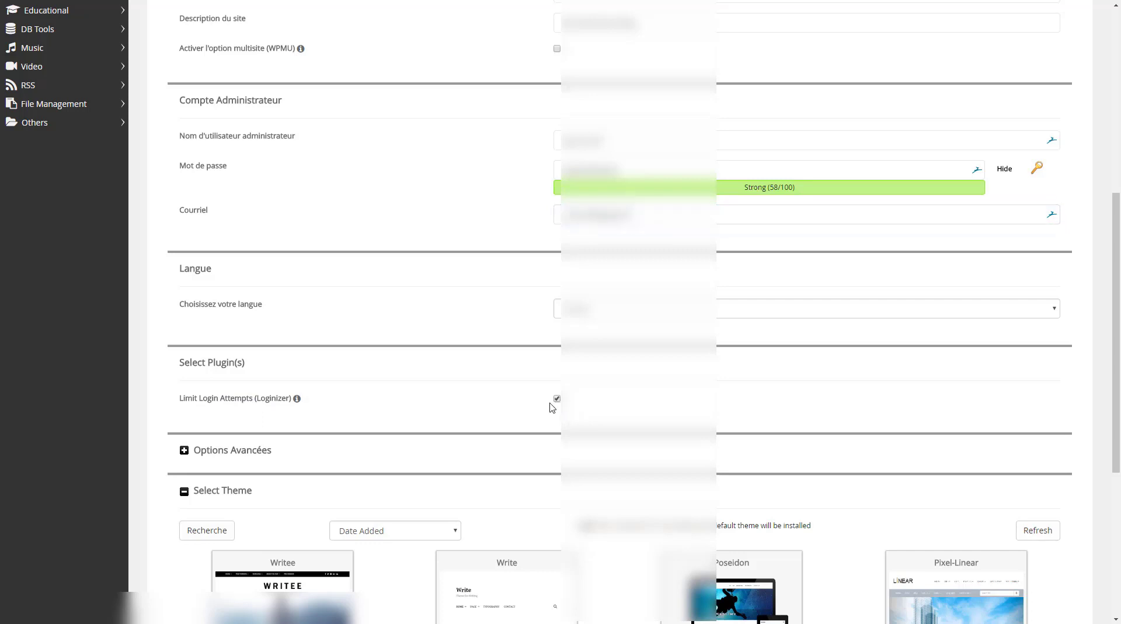
{"action": "left_click", "coordinate": [183, 451]}
{"action": "scroll", "coordinate": [308, 465], "scroll_direction": "down", "scroll_amount": 1}
{"action": "scroll", "coordinate": [308, 465], "scroll_direction": "down", "scroll_amount": 3}
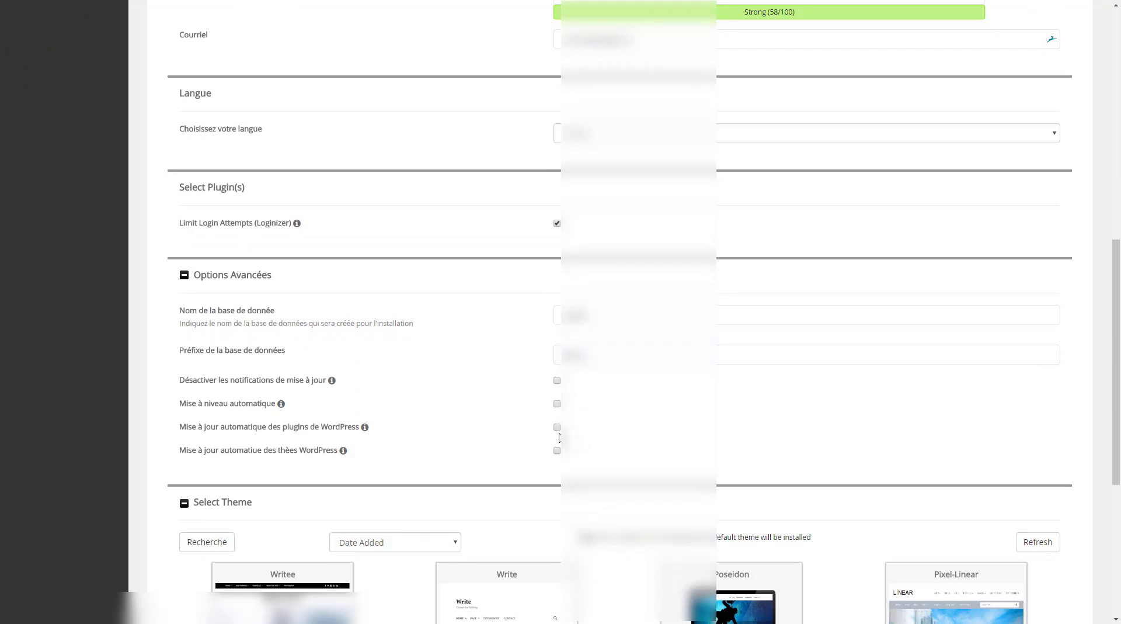
{"action": "left_click", "coordinate": [557, 403]}
{"action": "scroll", "coordinate": [435, 471], "scroll_direction": "down", "scroll_amount": 2}
{"action": "scroll", "coordinate": [435, 471], "scroll_direction": "down", "scroll_amount": 3}
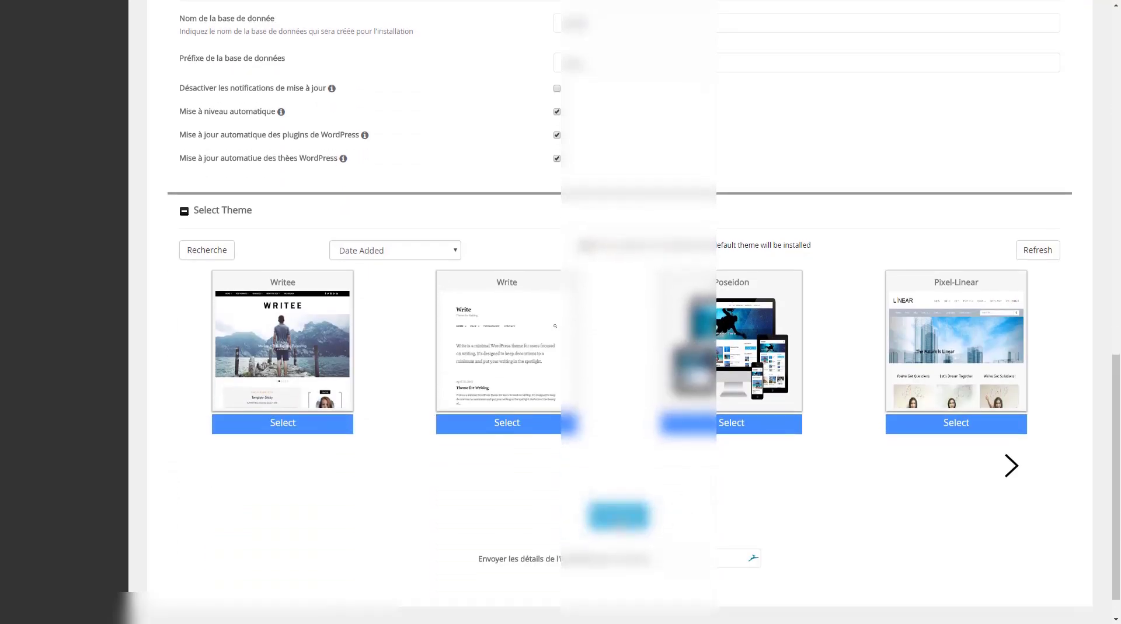
{"action": "left_click", "coordinate": [619, 515]}
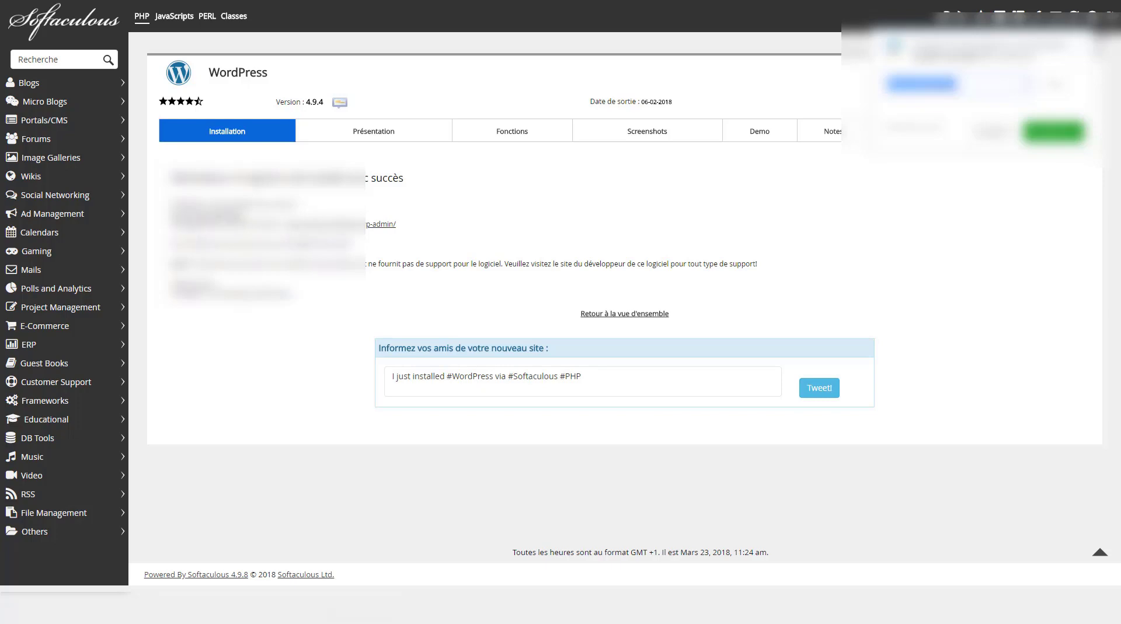
Open the new site's wp-admin dashboard from the installation success page
{"action": "left_click", "coordinate": [320, 226]}
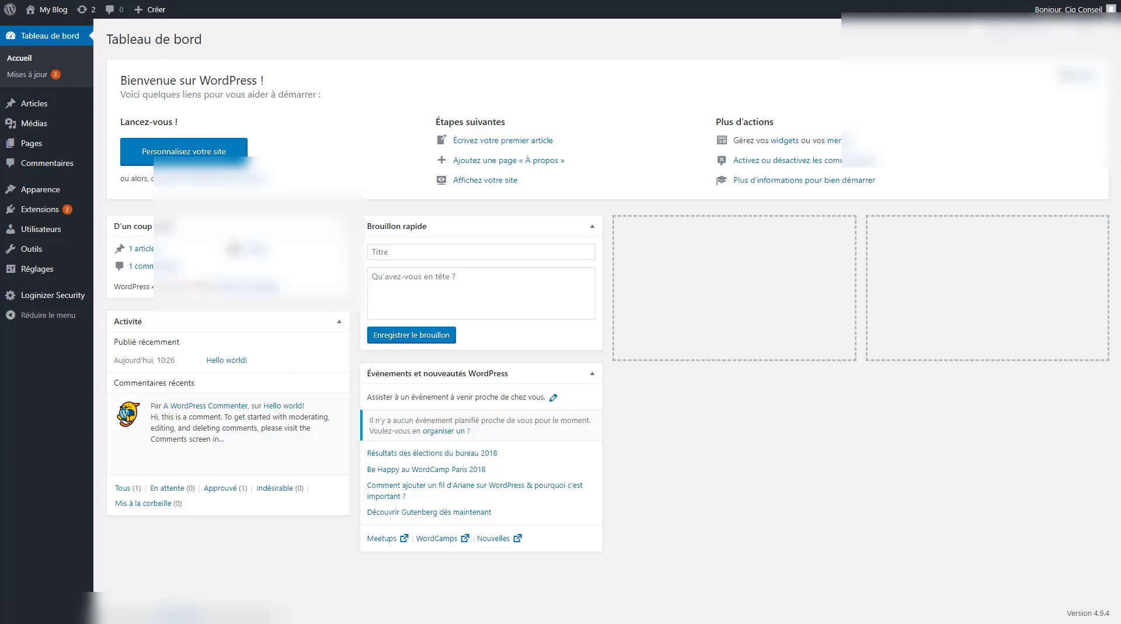
Visit the public MY BLOG front page from the admin bar and scroll through it
{"action": "mouse_move", "coordinate": [54, 21]}
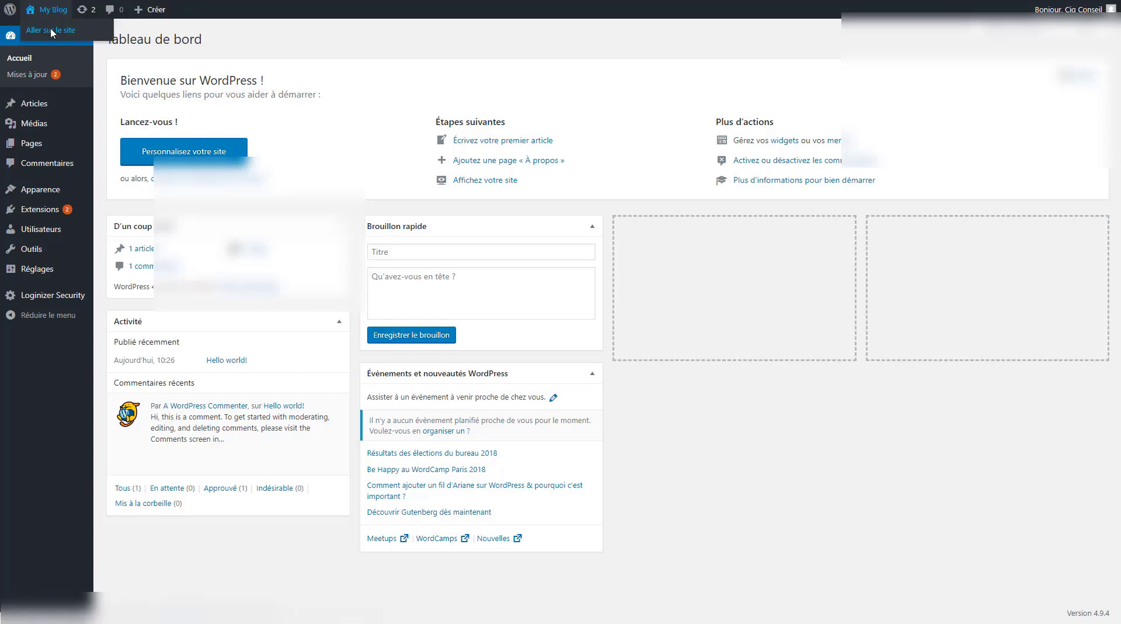
{"action": "left_click", "coordinate": [52, 33]}
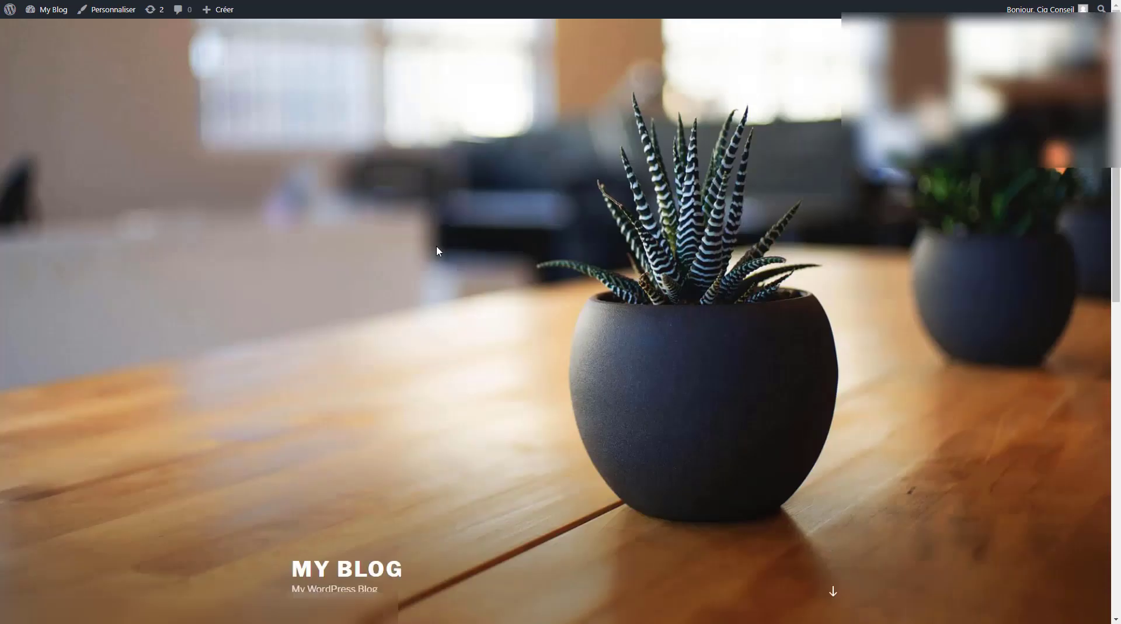
{"action": "scroll", "coordinate": [437, 251], "scroll_direction": "down", "scroll_amount": 7}
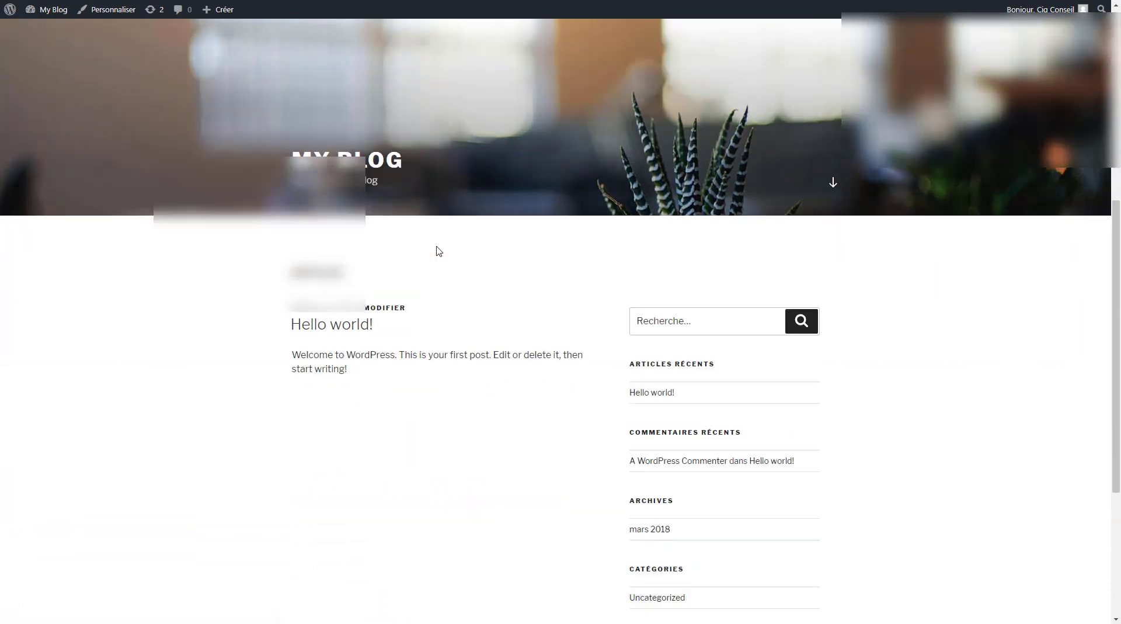
{"action": "scroll", "coordinate": [439, 251], "scroll_direction": "down", "scroll_amount": 4}
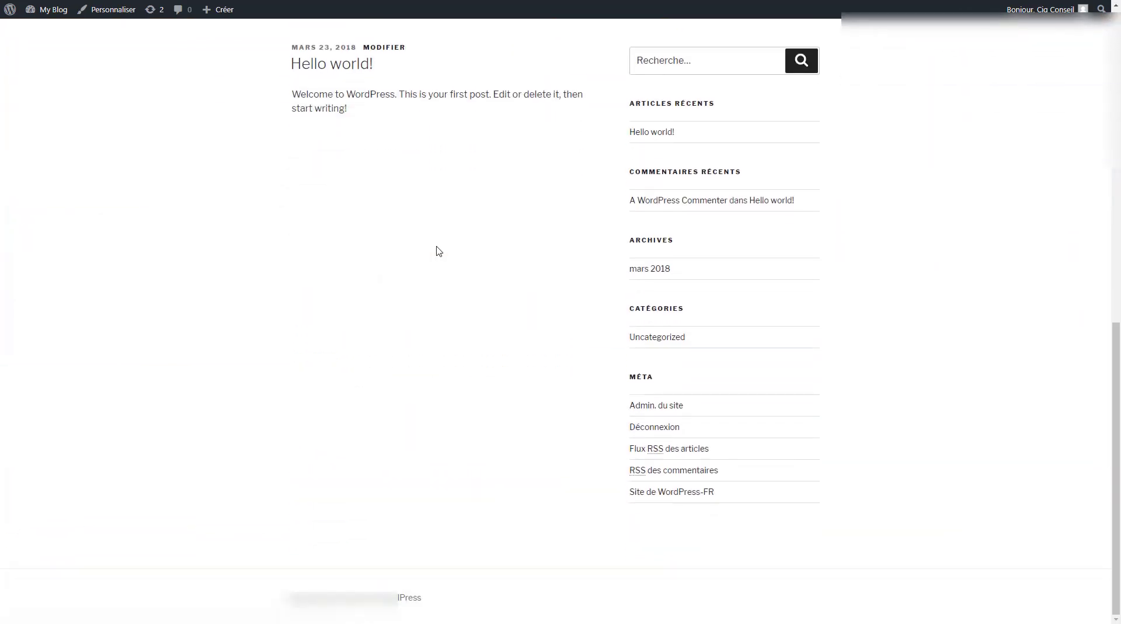
{"action": "scroll", "coordinate": [439, 251], "scroll_direction": "up", "scroll_amount": 11}
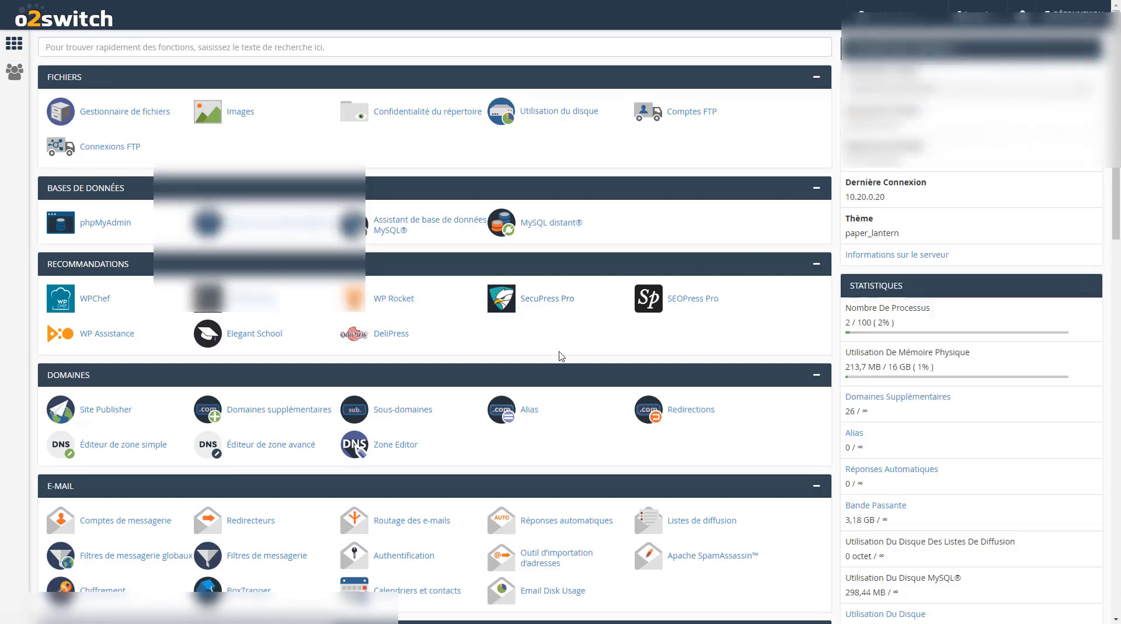
In Comptes de messagerie, start a new mailbox, entering its account name and selecting the site's domain
{"action": "scroll", "coordinate": [561, 353], "scroll_direction": "down", "scroll_amount": 2}
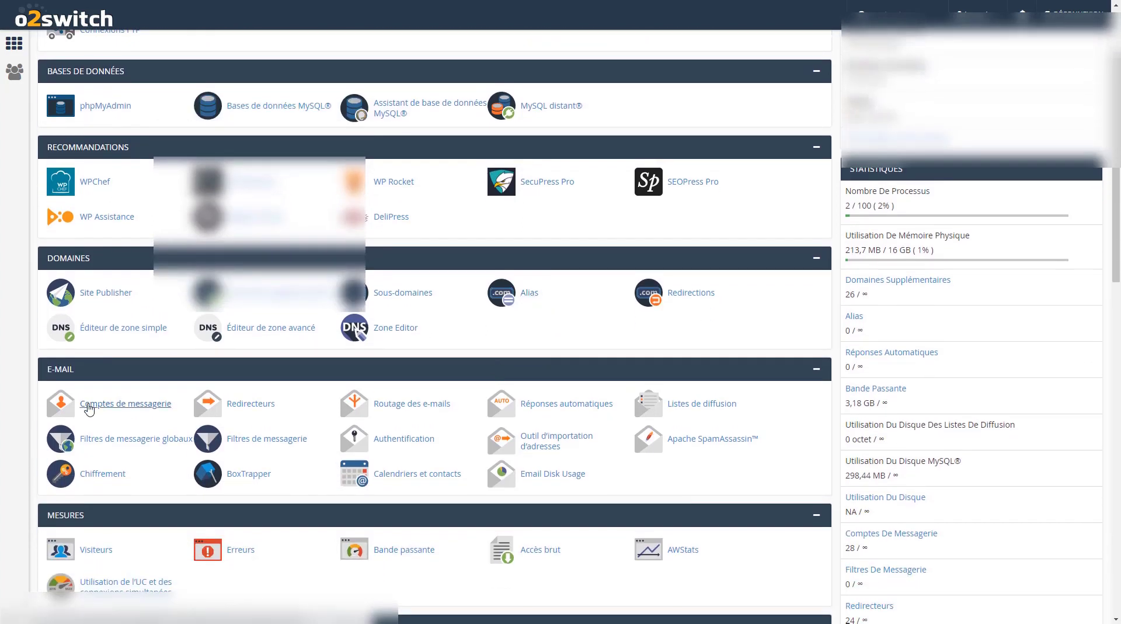
{"action": "left_click", "coordinate": [114, 409]}
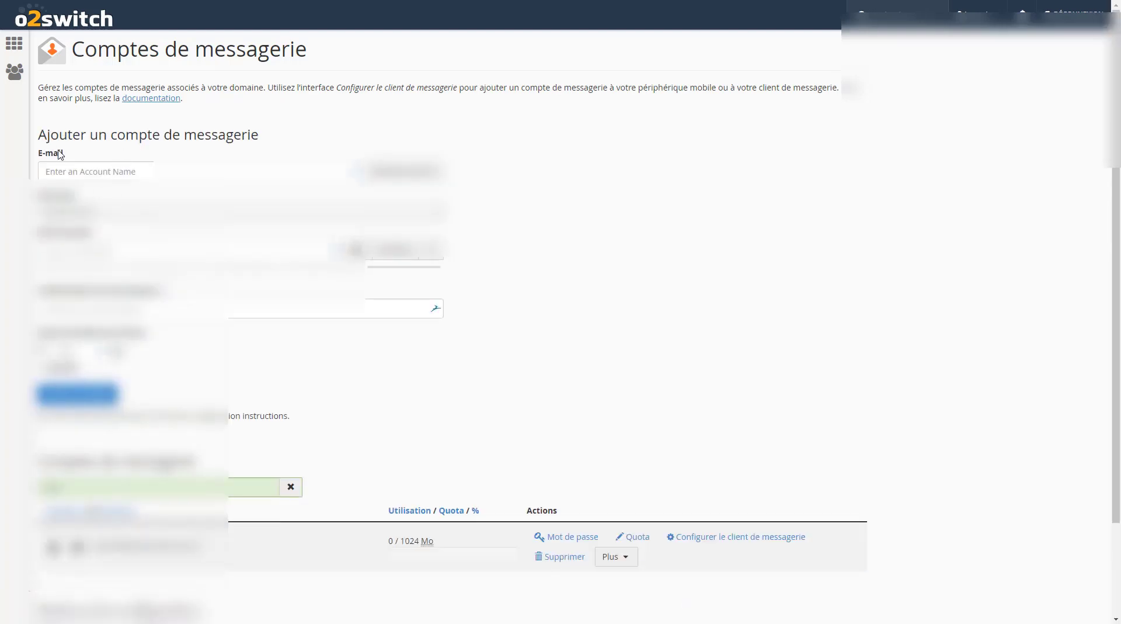
{"action": "left_click", "coordinate": [175, 171]}
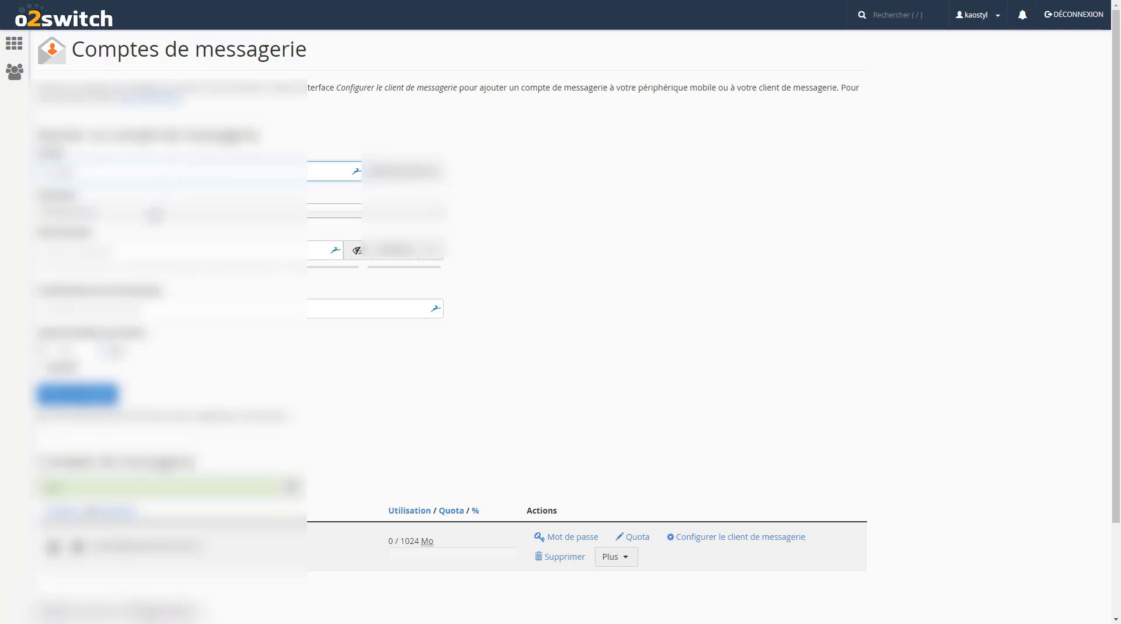
{"action": "left_click", "coordinate": [157, 214]}
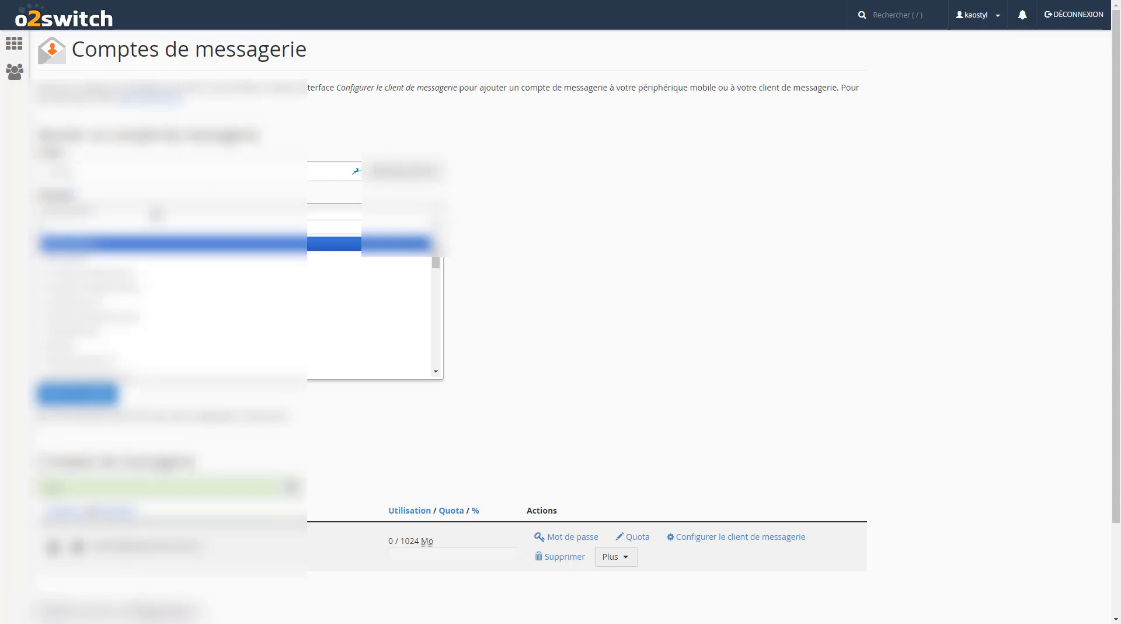
{"action": "left_click", "coordinate": [155, 213]}
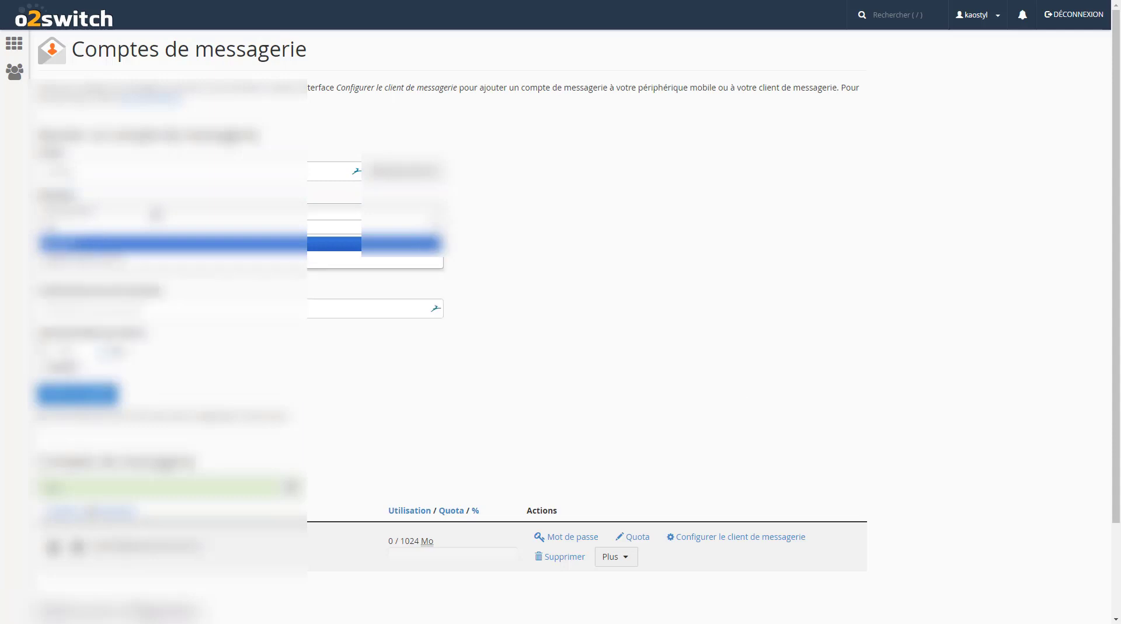
{"action": "left_click", "coordinate": [133, 247]}
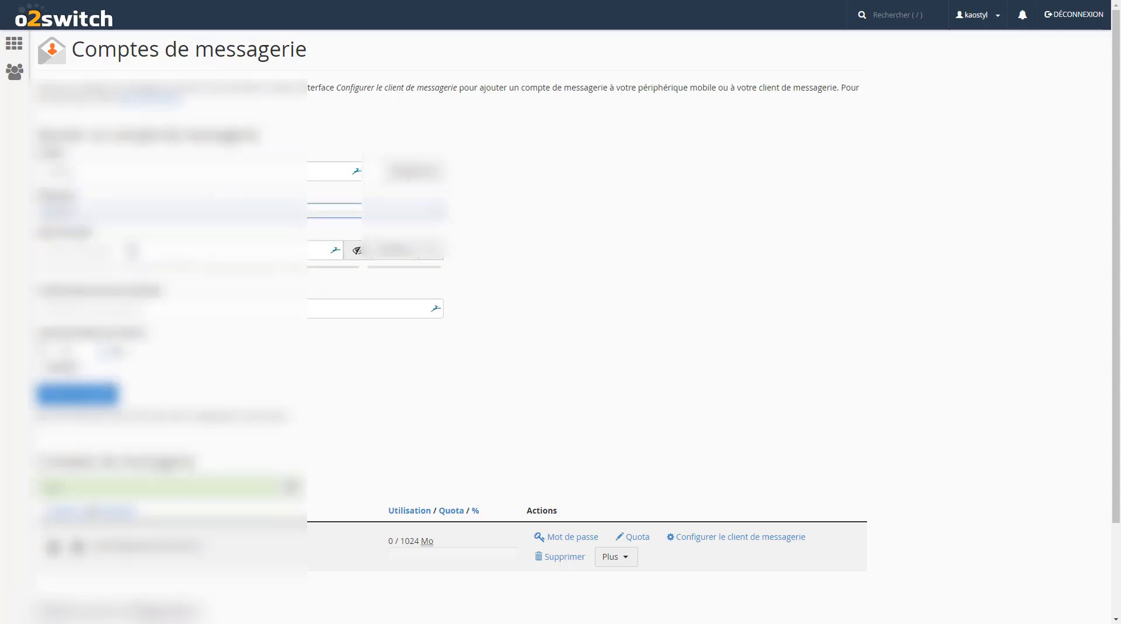
Generate a strong password, create the mailbox, and return to the cPanel home page
{"action": "left_click", "coordinate": [403, 257]}
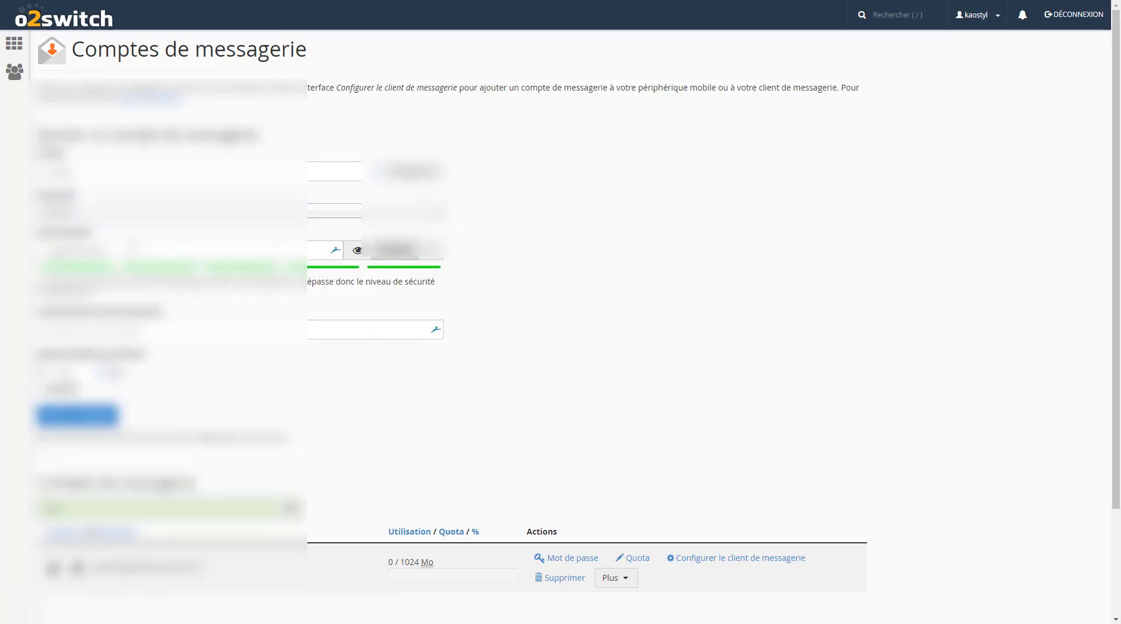
{"action": "left_click", "coordinate": [394, 250]}
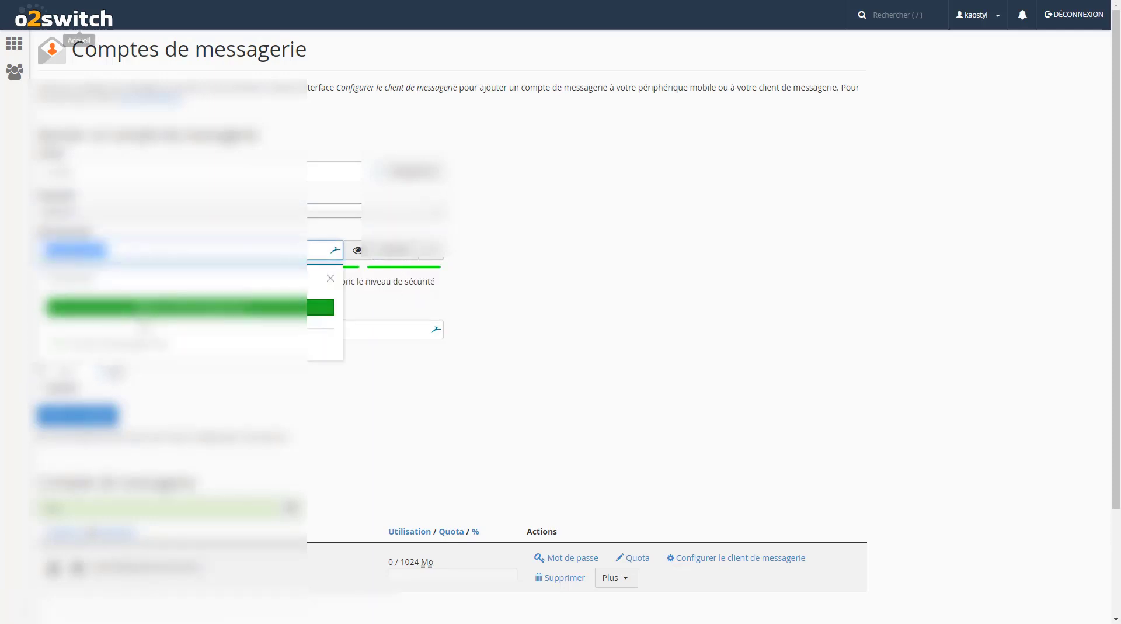
{"action": "left_click", "coordinate": [330, 279]}
{"action": "left_click", "coordinate": [175, 328]}
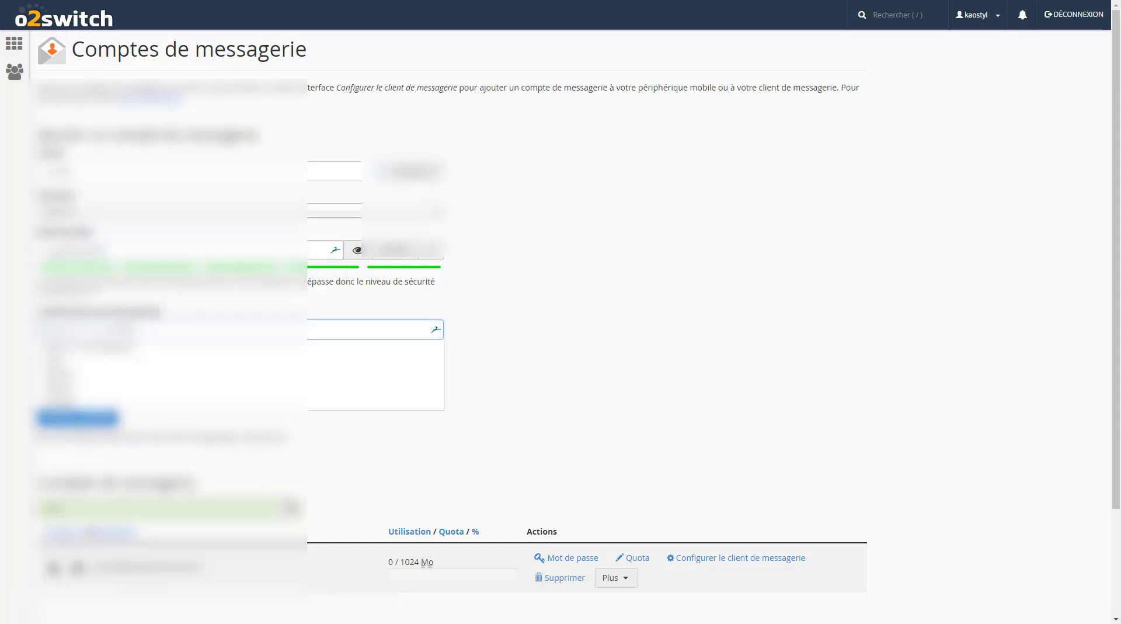
{"action": "left_click", "coordinate": [528, 336]}
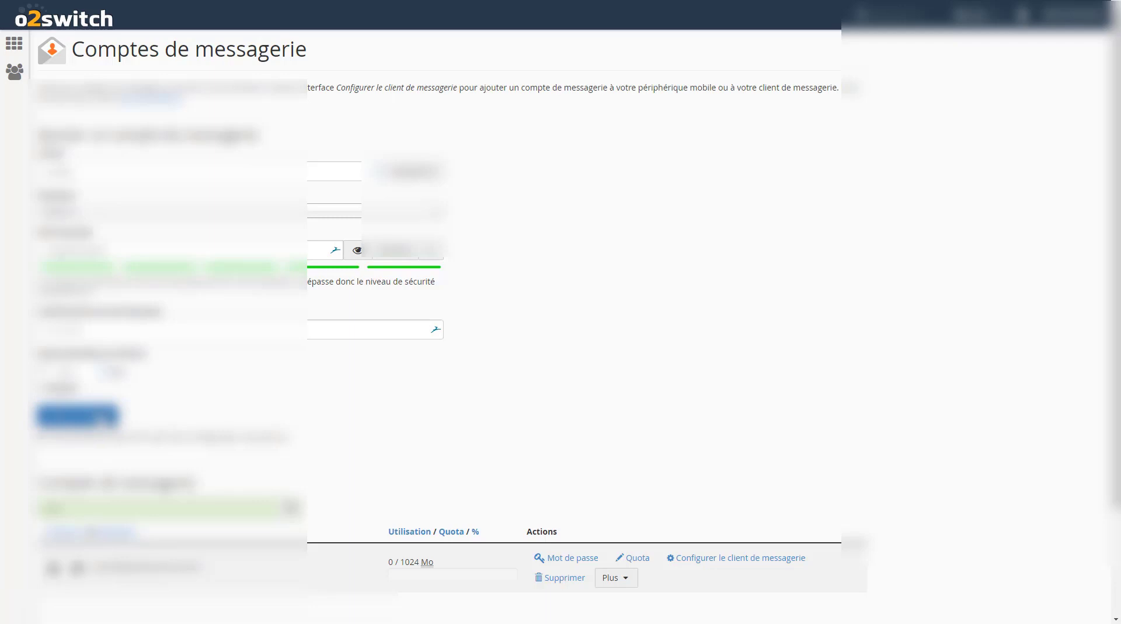
{"action": "left_click", "coordinate": [104, 416]}
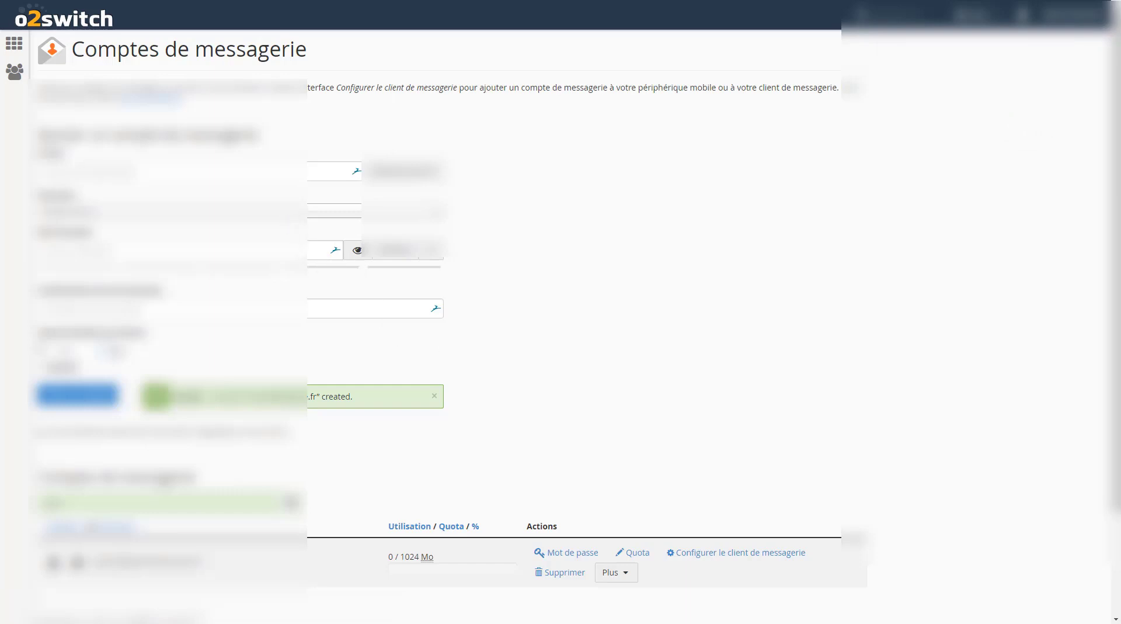
{"action": "left_click", "coordinate": [14, 43]}
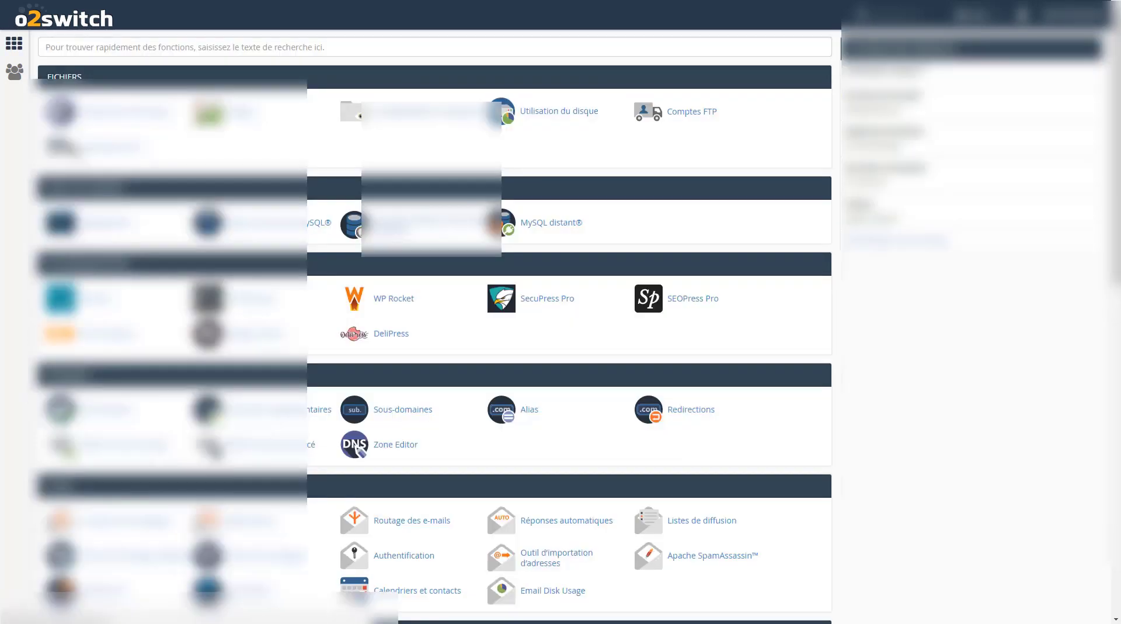
In Redirecteurs, start a new forwarder for the address 'contact'
{"action": "scroll", "coordinate": [435, 327], "scroll_direction": "down", "scroll_amount": 3}
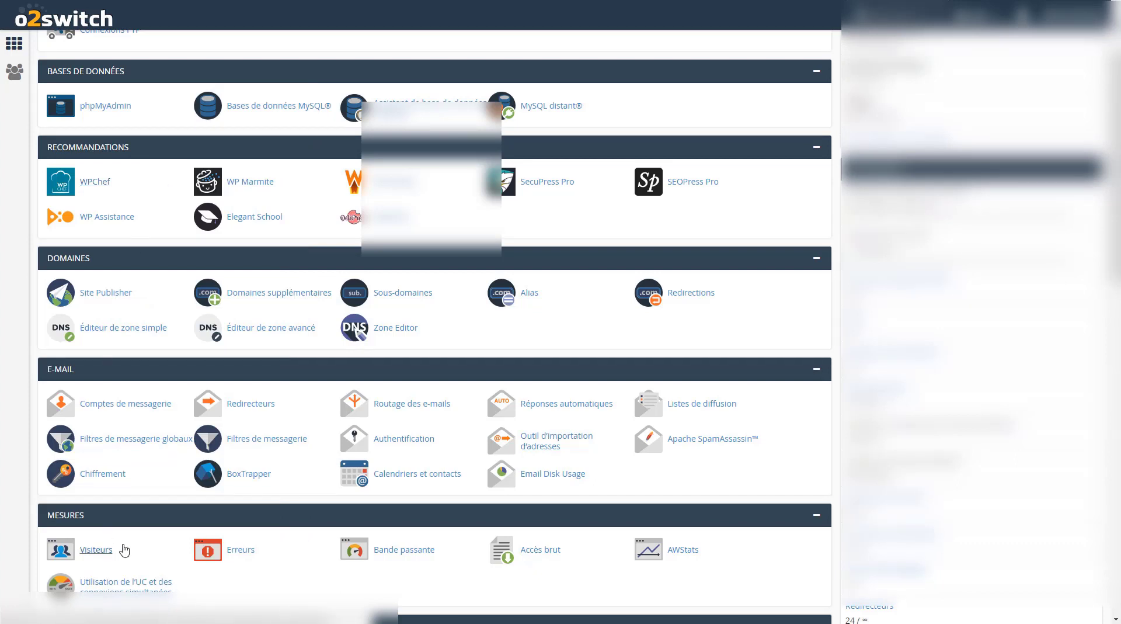
{"action": "left_click", "coordinate": [251, 404]}
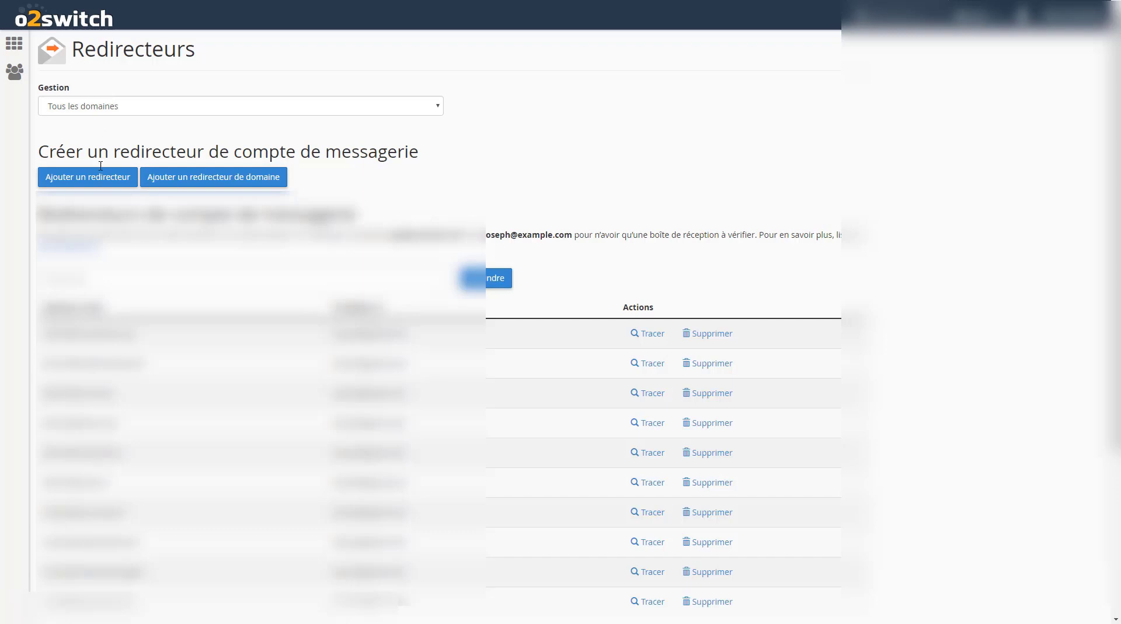
{"action": "left_click", "coordinate": [73, 184]}
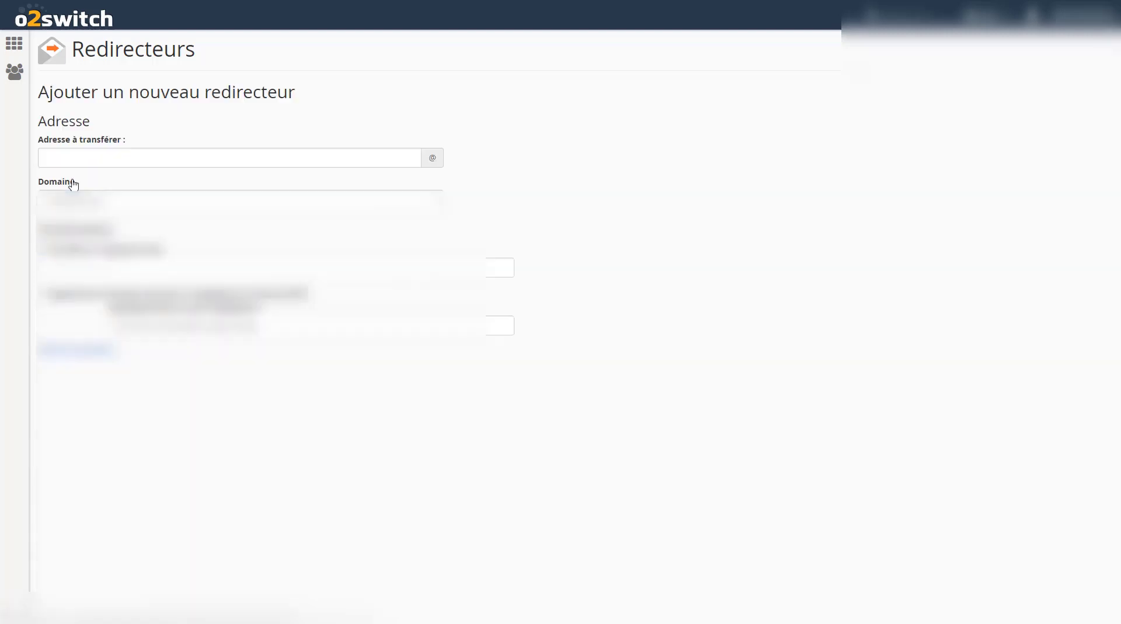
{"action": "left_click", "coordinate": [145, 159]}
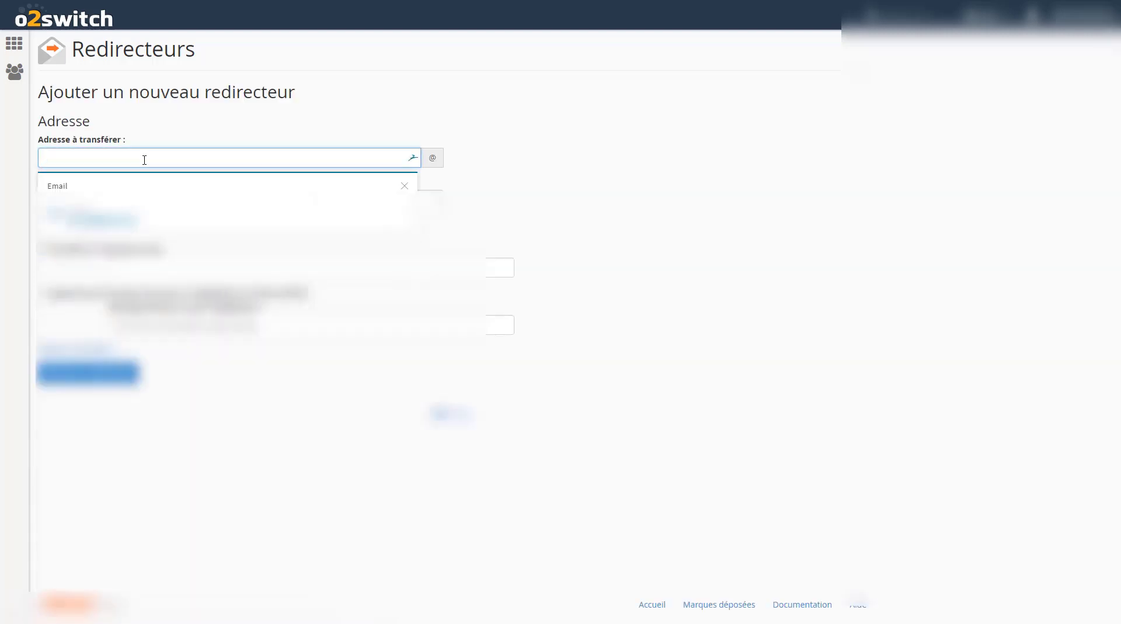
{"action": "type", "text": "con"}
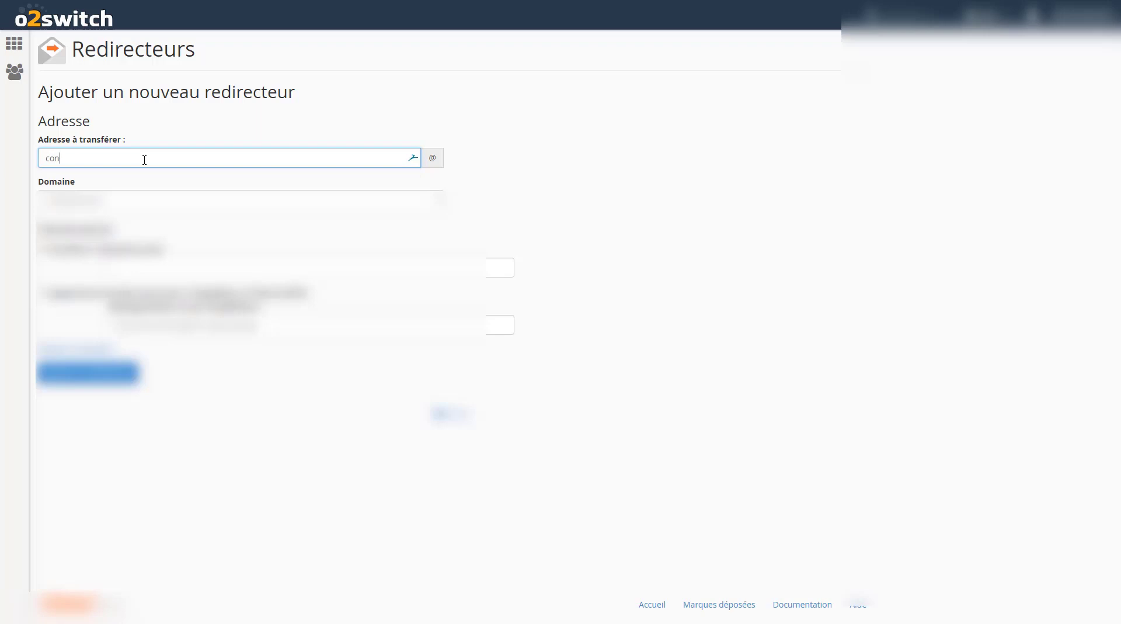
{"action": "type", "text": "tact"}
Set the forwarder's domain to the site's domain and its destination to an external Gmail address, then add it
{"action": "left_click", "coordinate": [198, 200]}
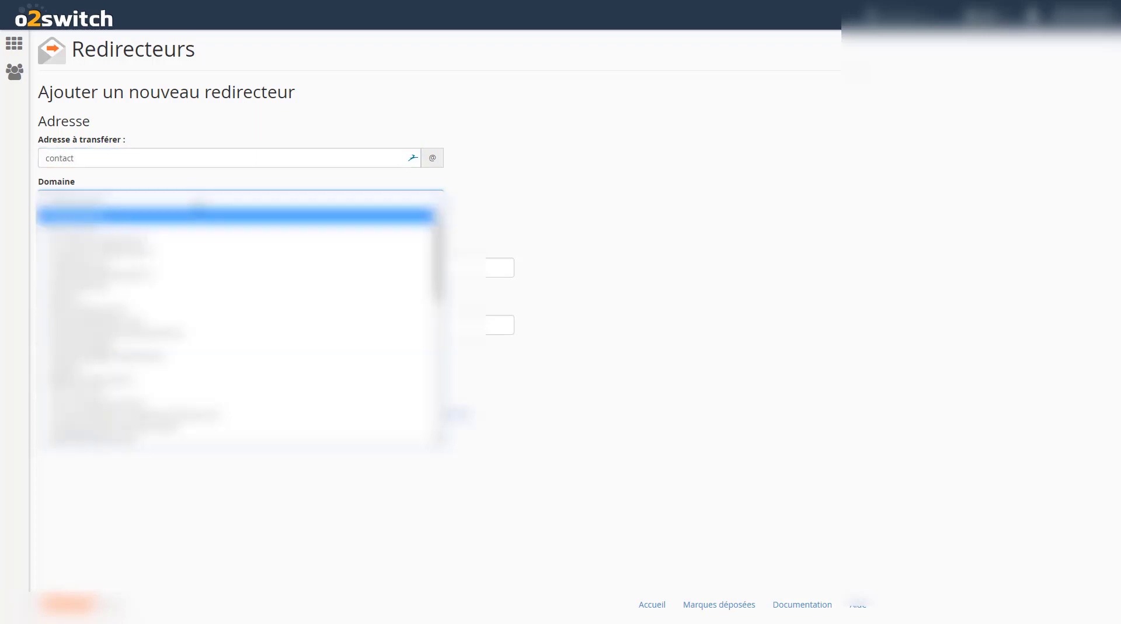
{"action": "type", "text": "m"}
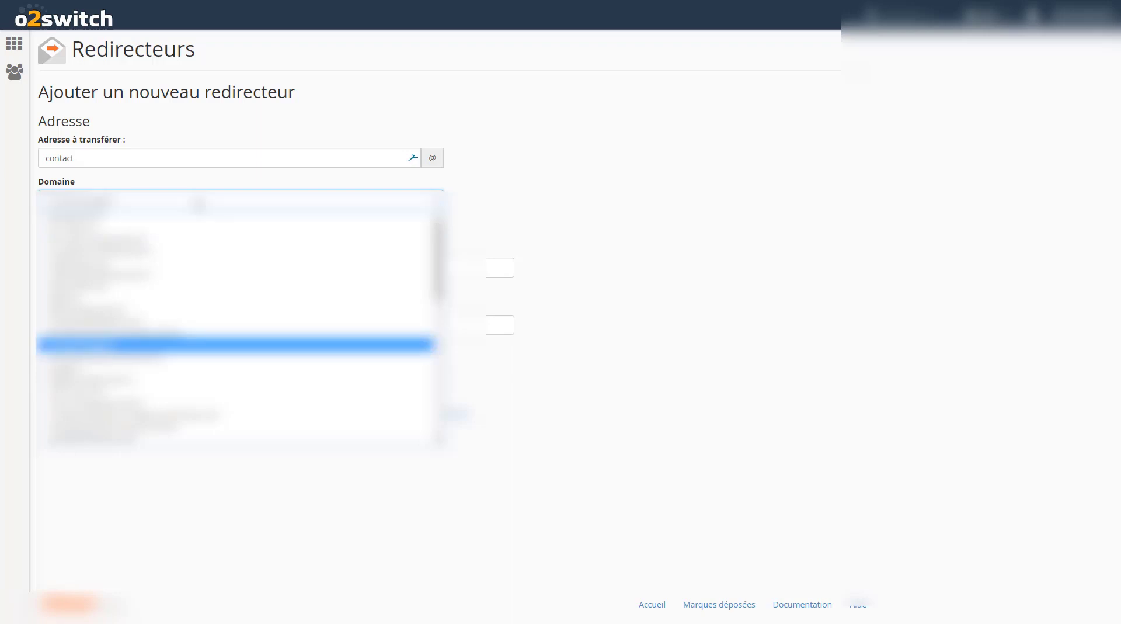
{"action": "key", "text": "Down"}
{"action": "key", "text": "Down"}
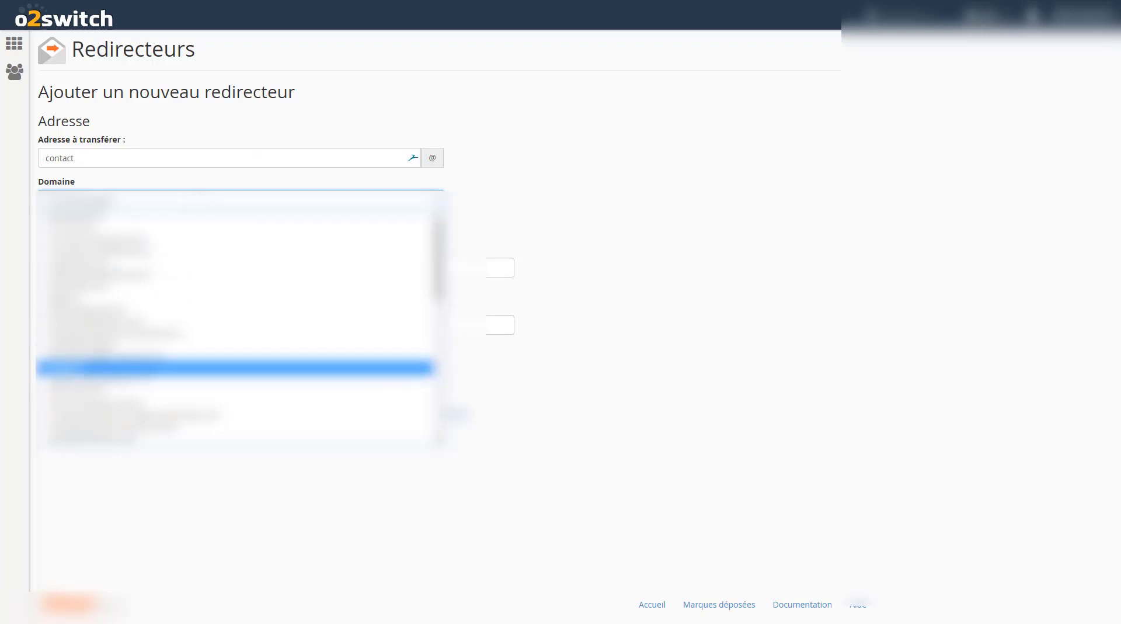
{"action": "key", "text": "Return"}
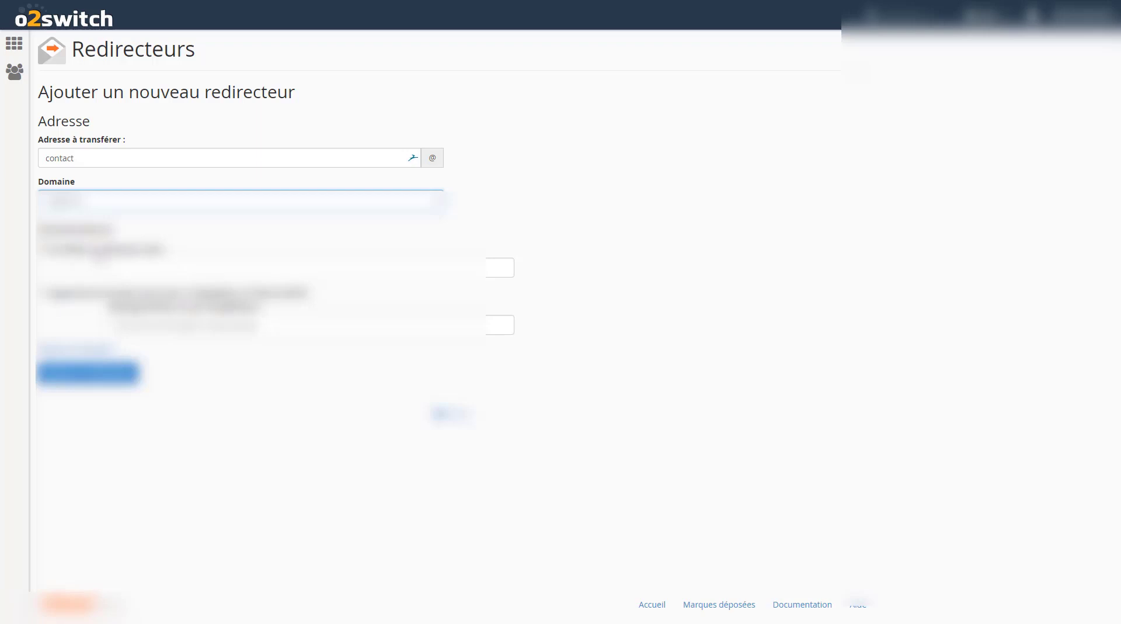
{"action": "key", "text": "Tab"}
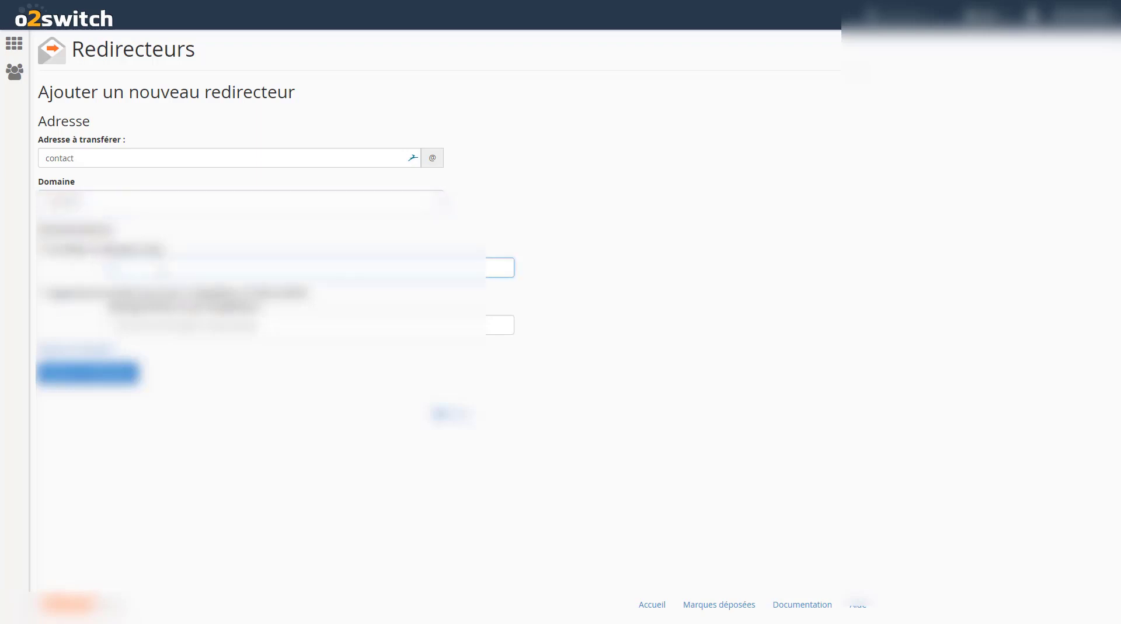
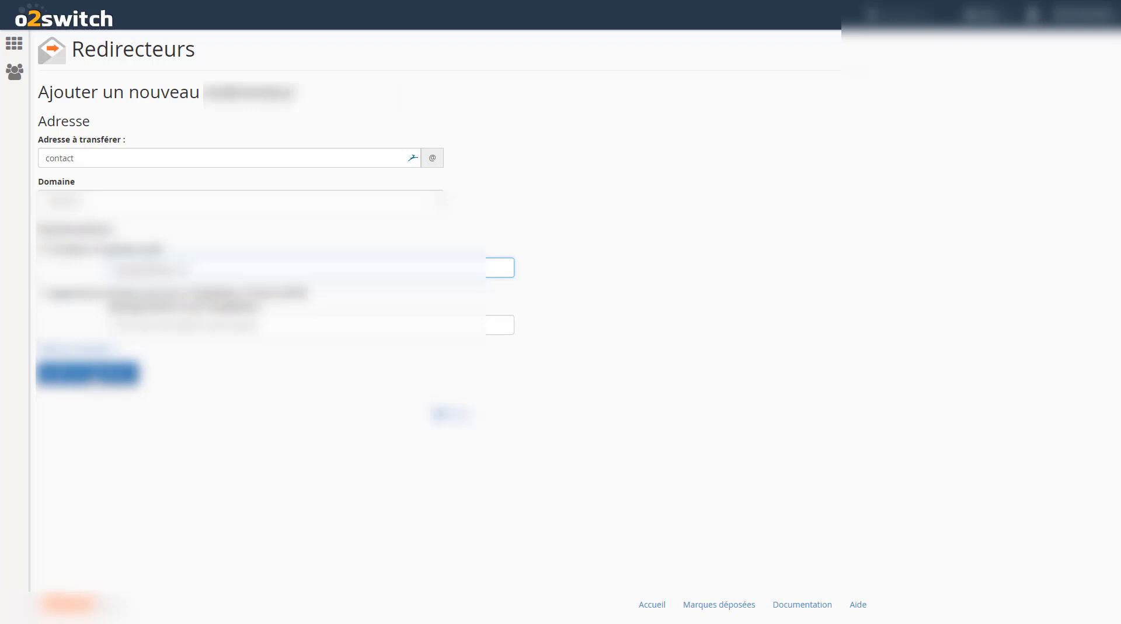
{"action": "left_click", "coordinate": [88, 373]}
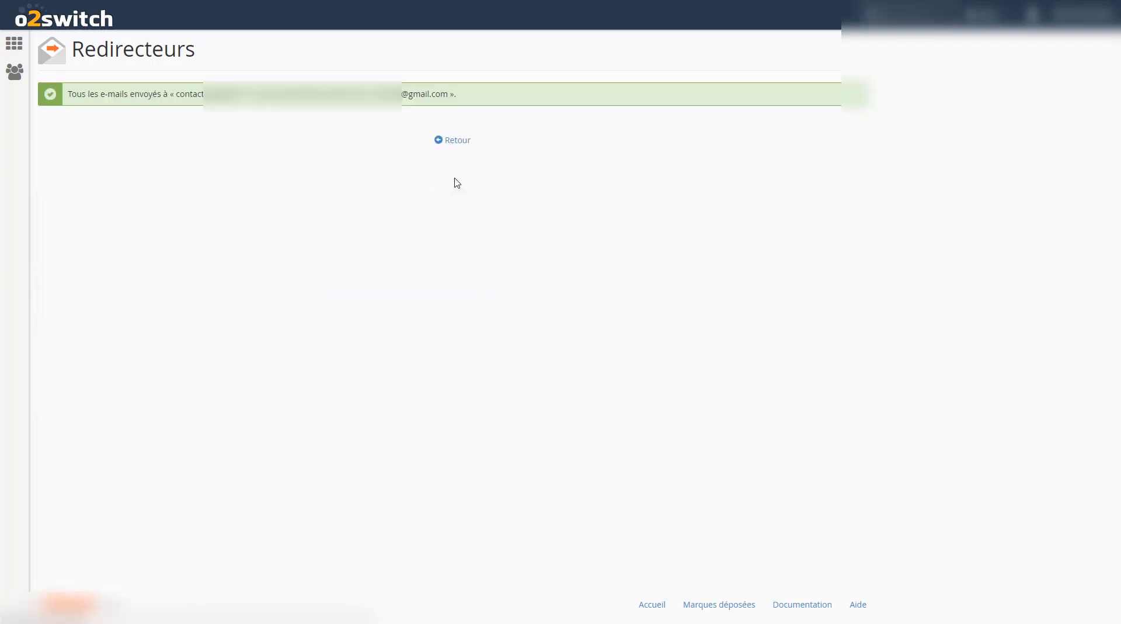
Return to the forwarders list, then open the WordPress Tableau de bord from the My Blog menu
{"action": "left_click", "coordinate": [452, 141]}
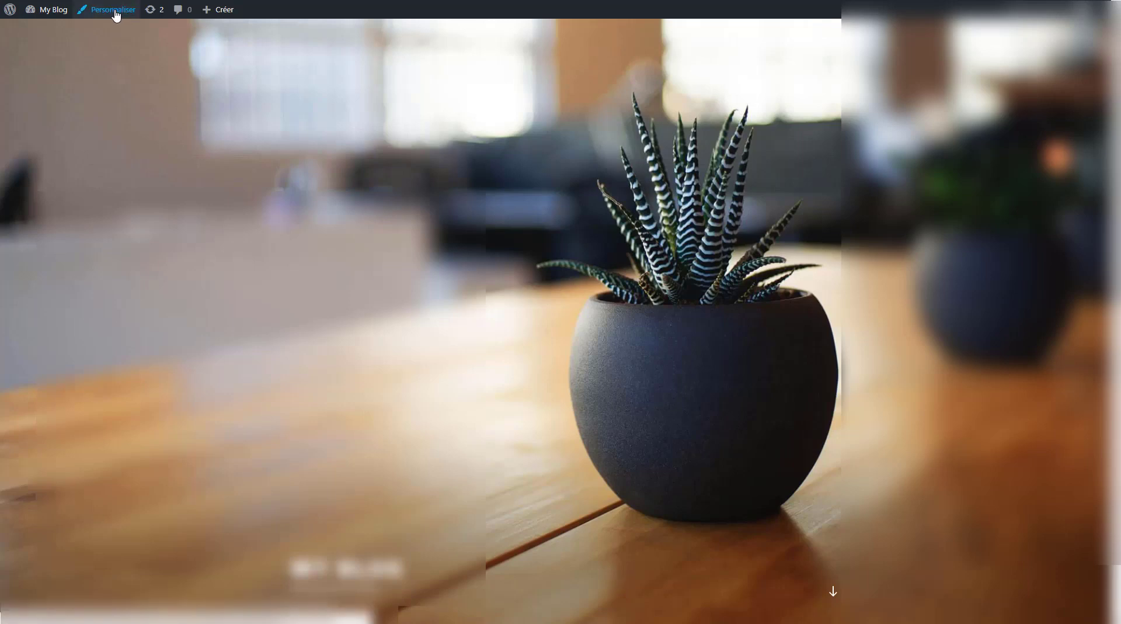
{"action": "mouse_move", "coordinate": [59, 12]}
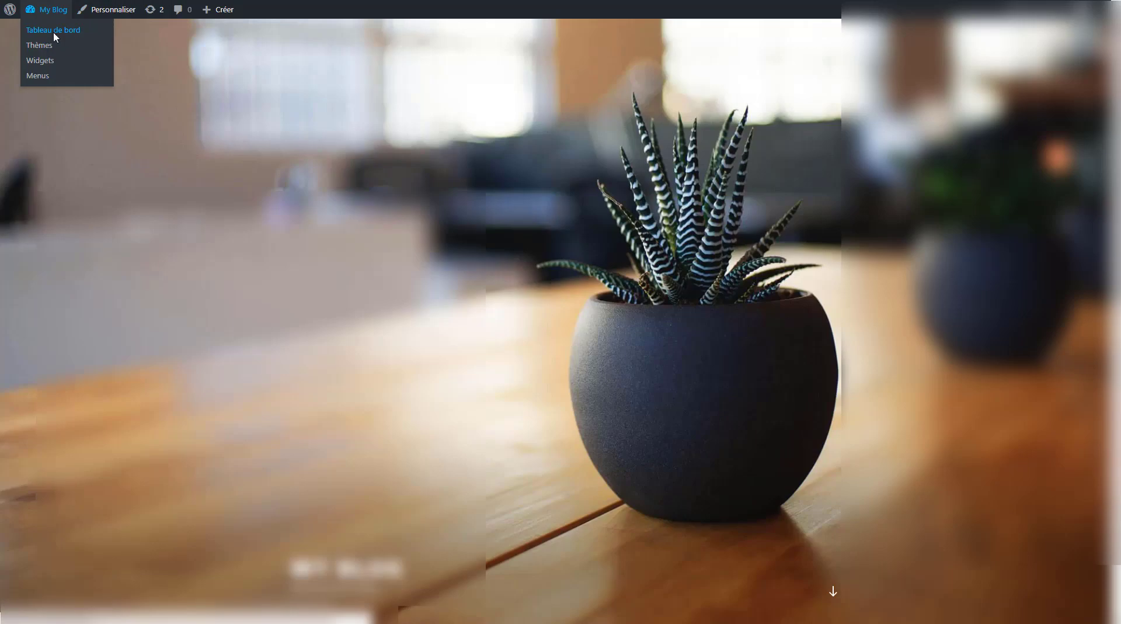
{"action": "left_click", "coordinate": [56, 36]}
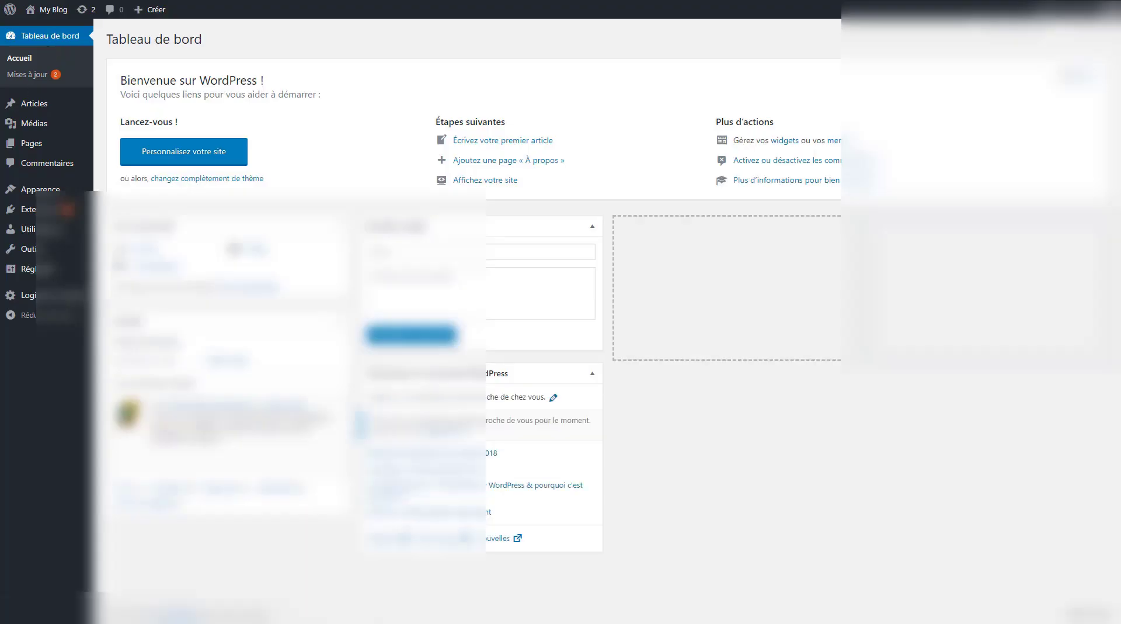